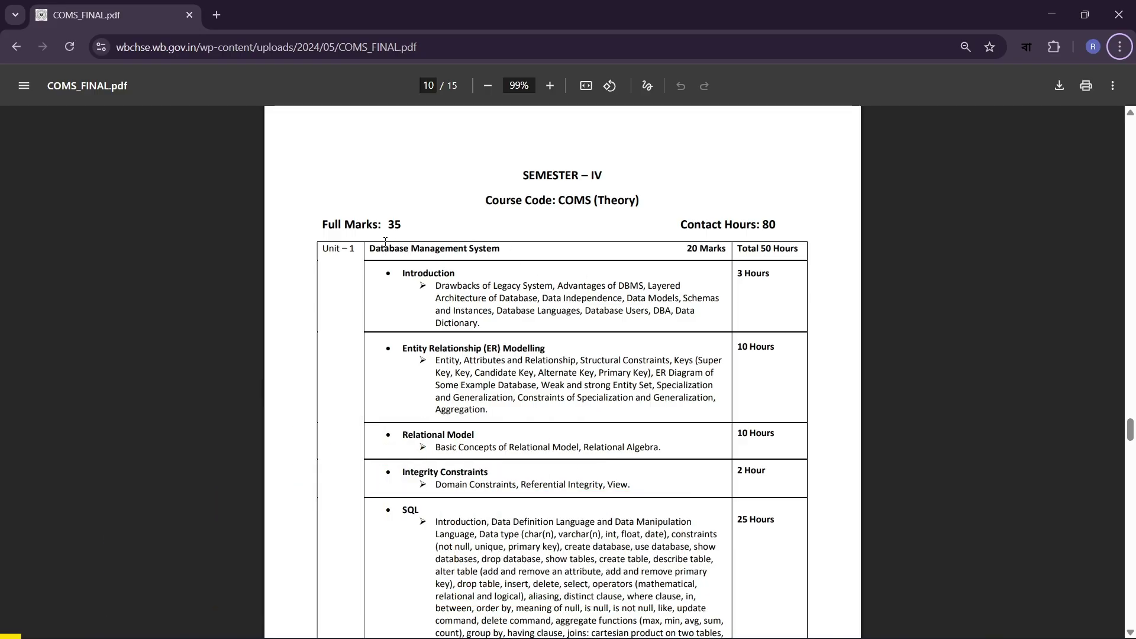
# - Highlight the SQL heading under Unit 1 Database Management System in COMS_FINAL.pdf
pyautogui.moveTo(375, 249); pyautogui.dragTo(462, 248)
pyautogui.scroll(-1, 461, 249)
pyautogui.moveTo(401, 197); pyautogui.dragTo(636, 414)
pyautogui.click(632, 355)
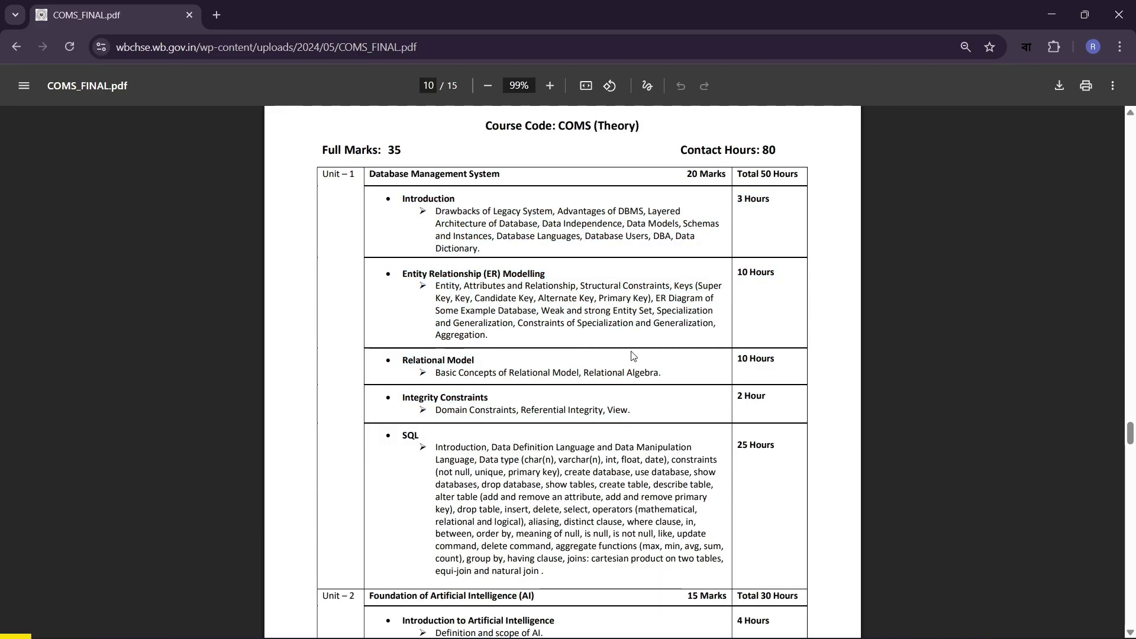
pyautogui.moveTo(401, 436); pyautogui.dragTo(417, 439)
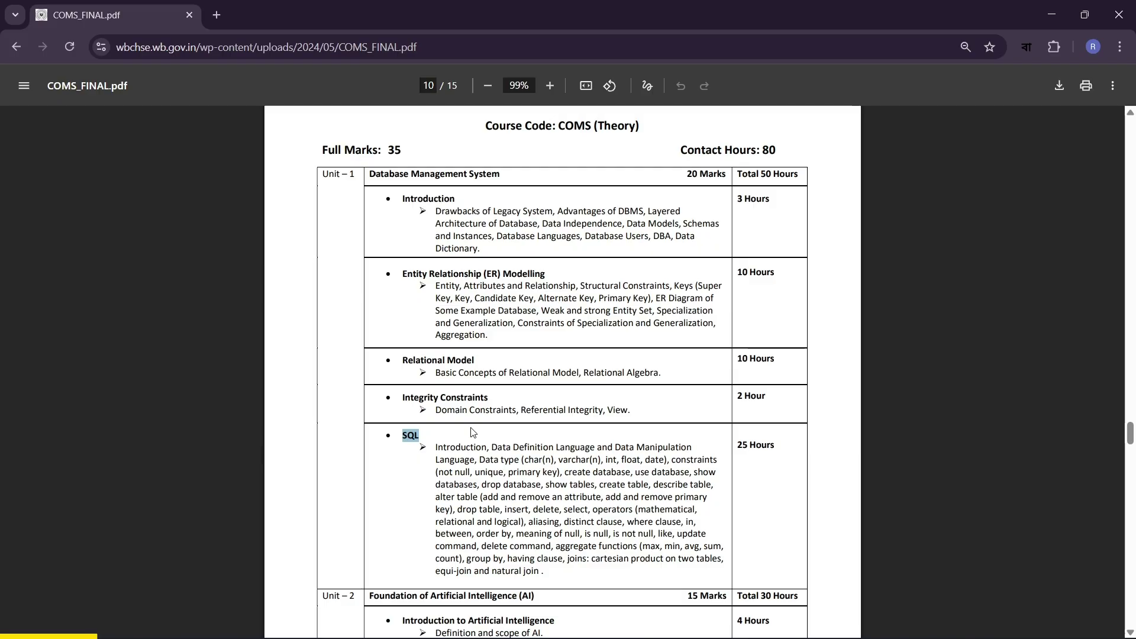
# - Search Google for 'mysql' in a new tab and open the official mysql.com result
pyautogui.click(216, 15)
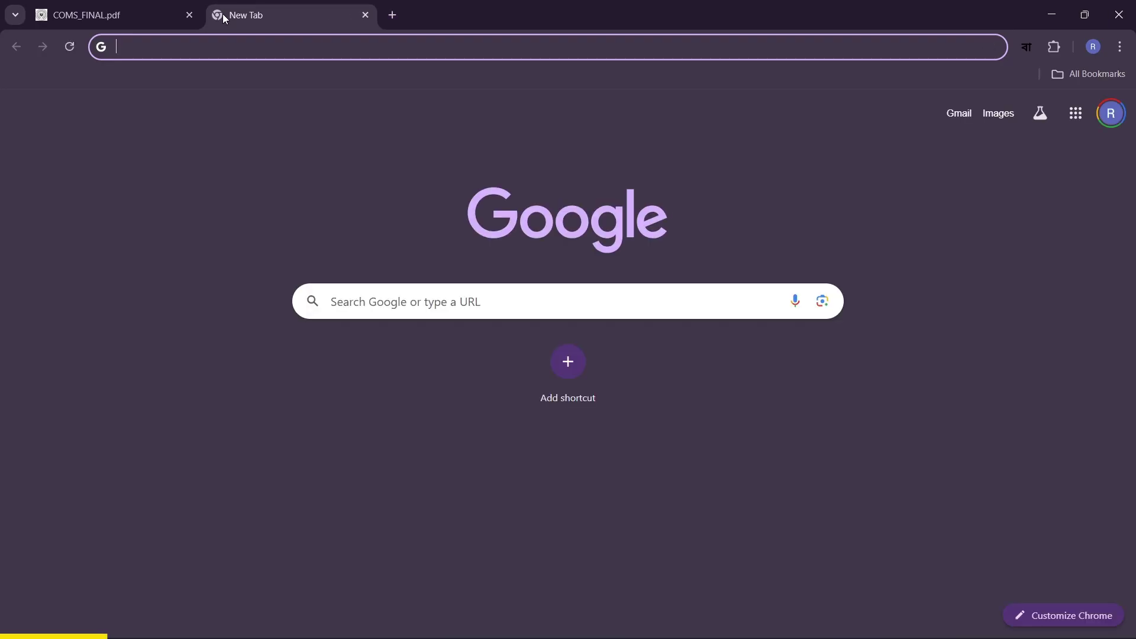
pyautogui.write('mysql')
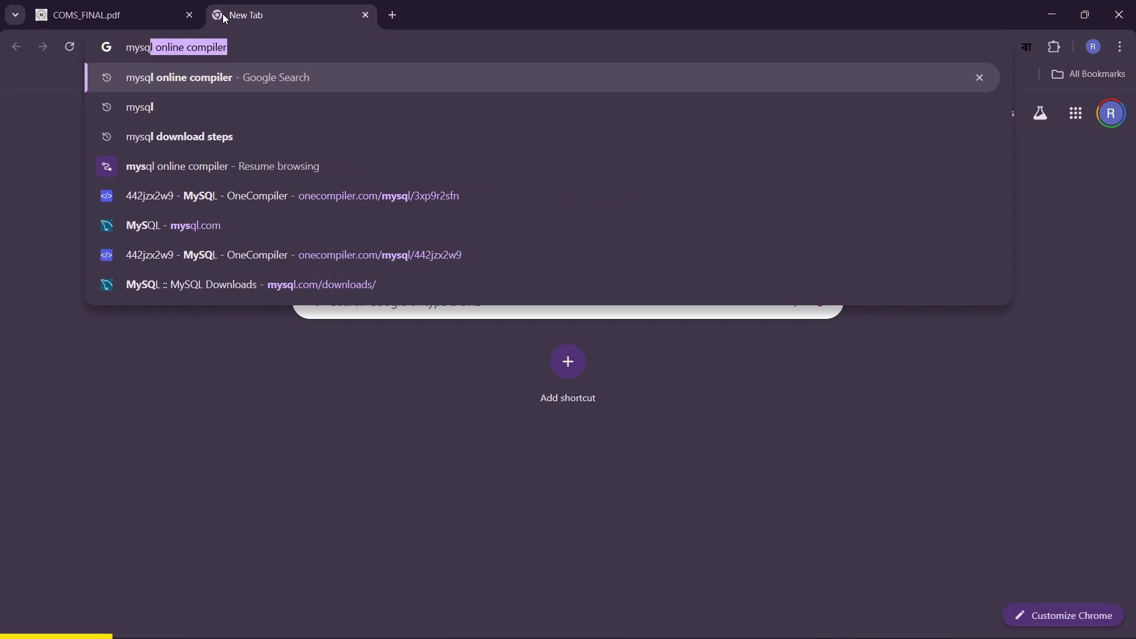
pyautogui.press('BackSpace')
pyautogui.press('Return')
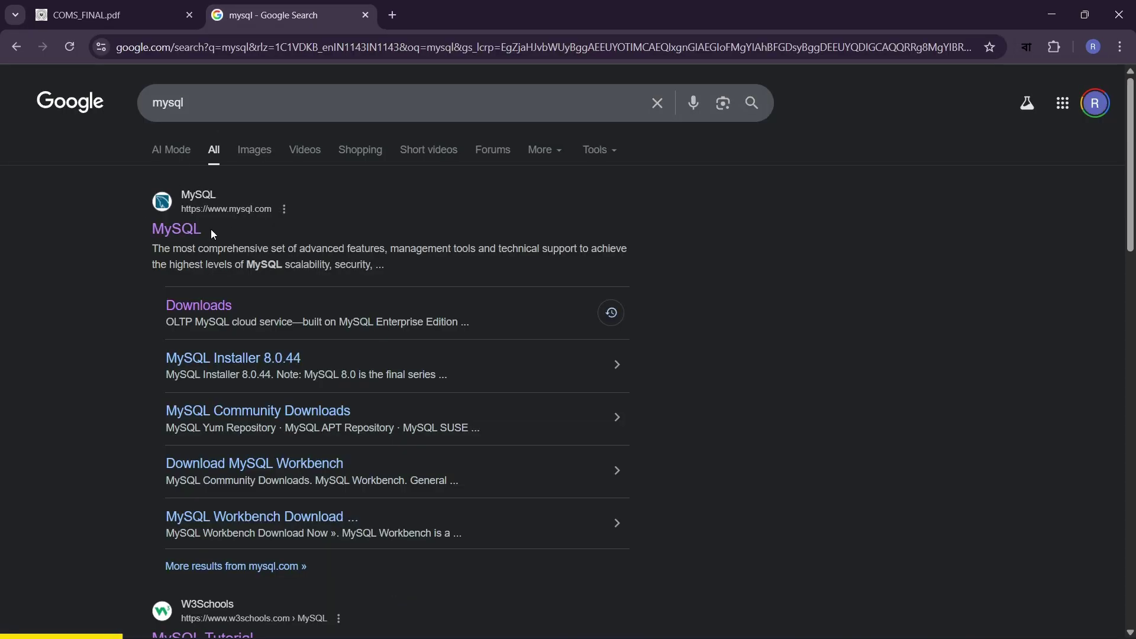
pyautogui.click(159, 234)
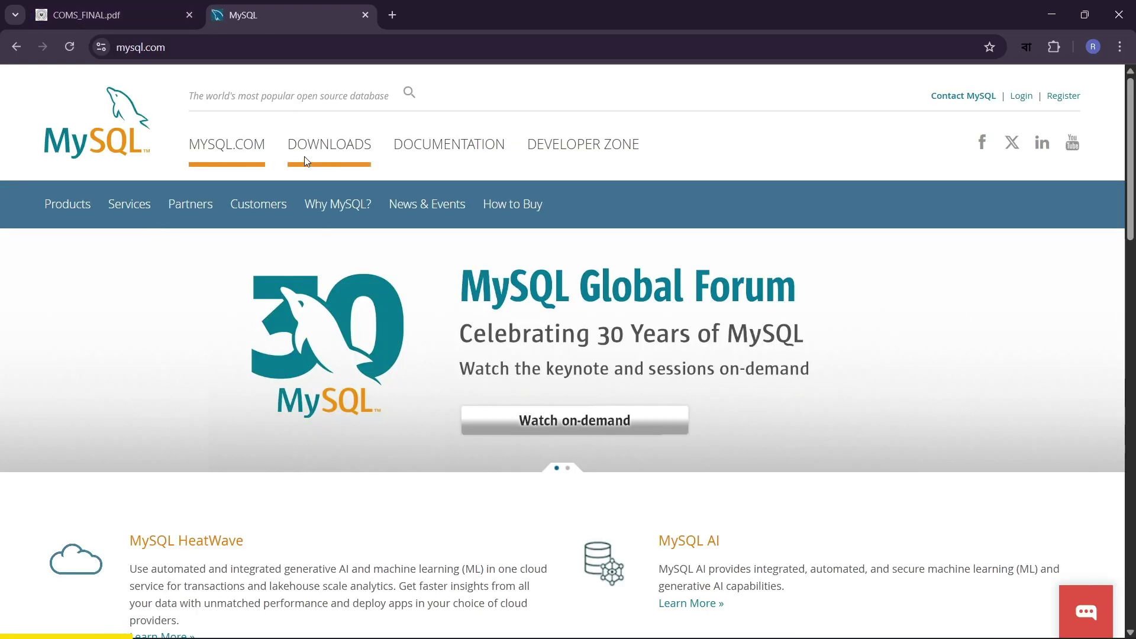
# - Go from Downloads through MySQL Community (GPL) Downloads to the MySQL Installer for Windows page
pyautogui.click(330, 147)
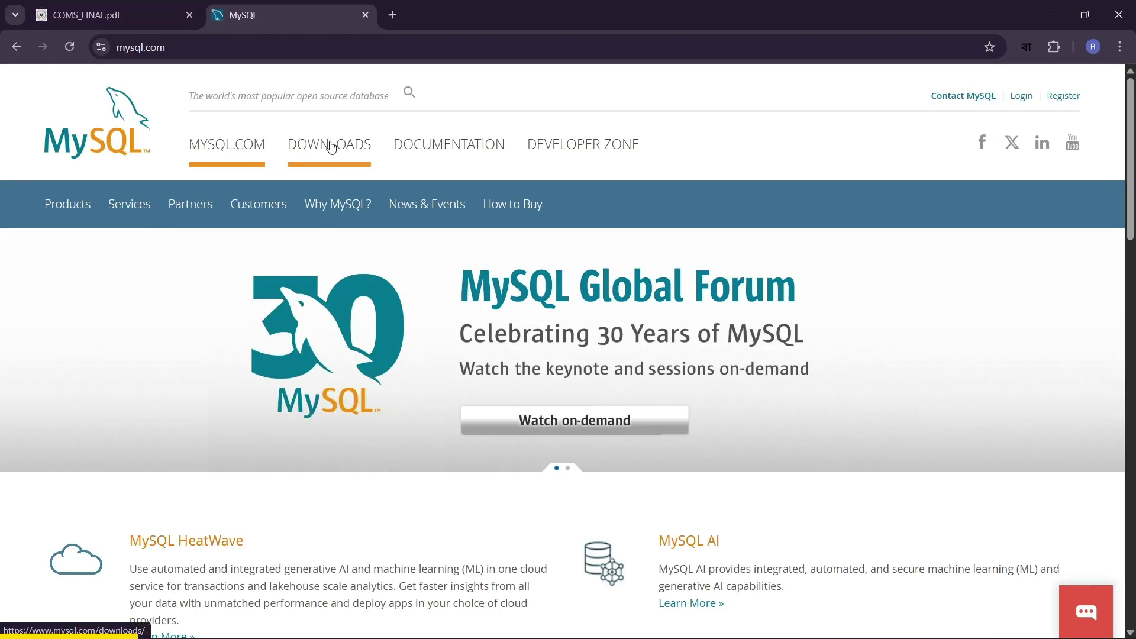
pyautogui.scroll(-6, 332, 147)
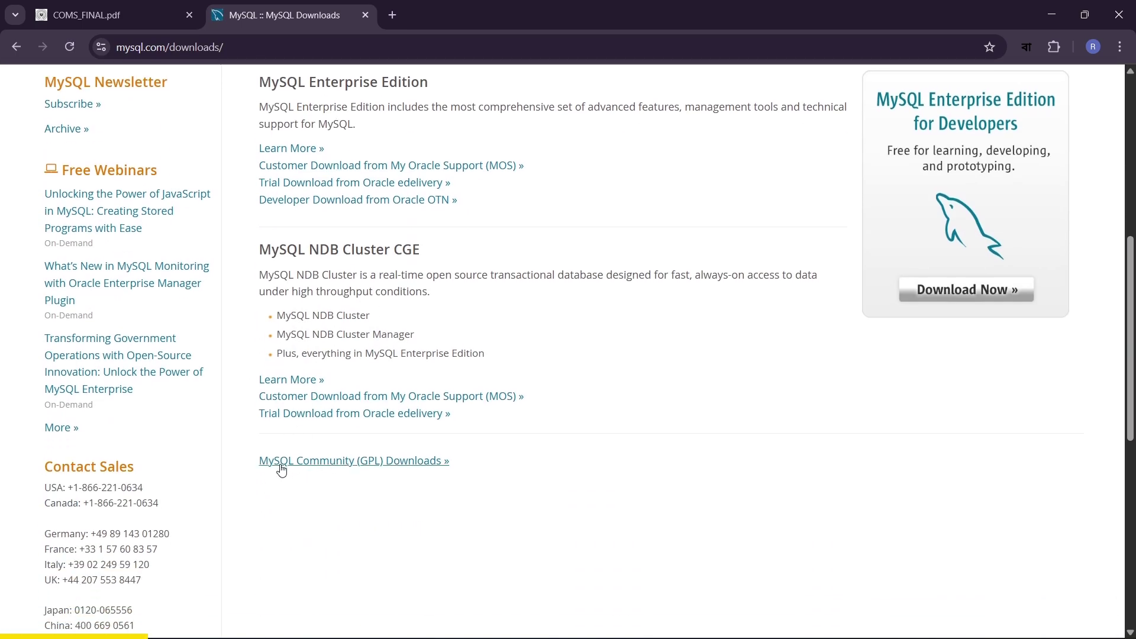
pyautogui.click(352, 464)
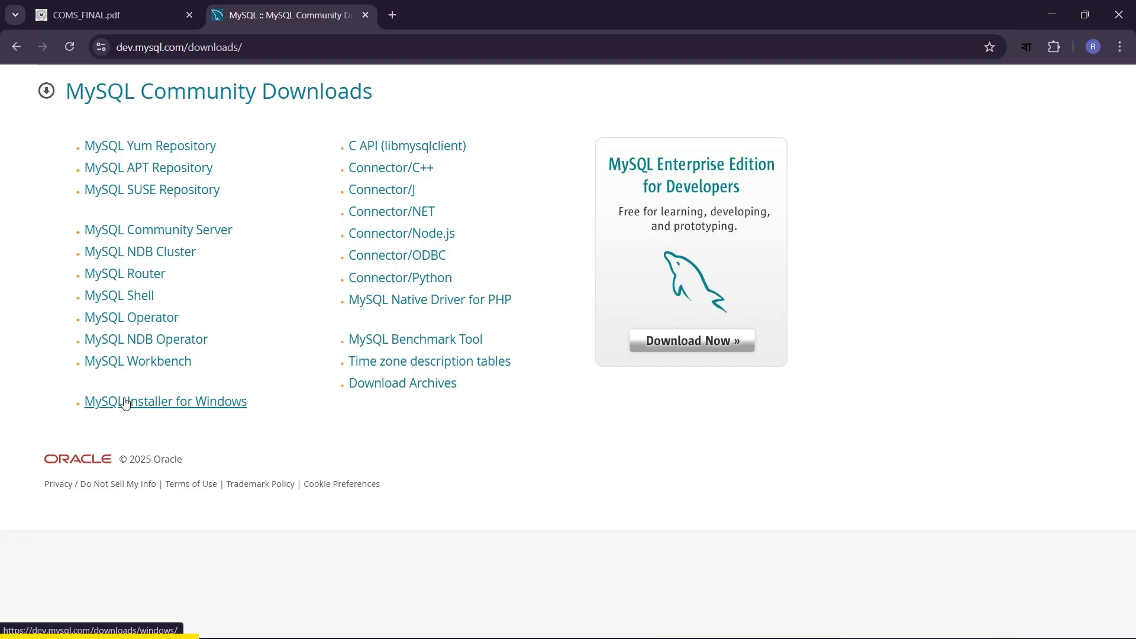
pyautogui.click(126, 403)
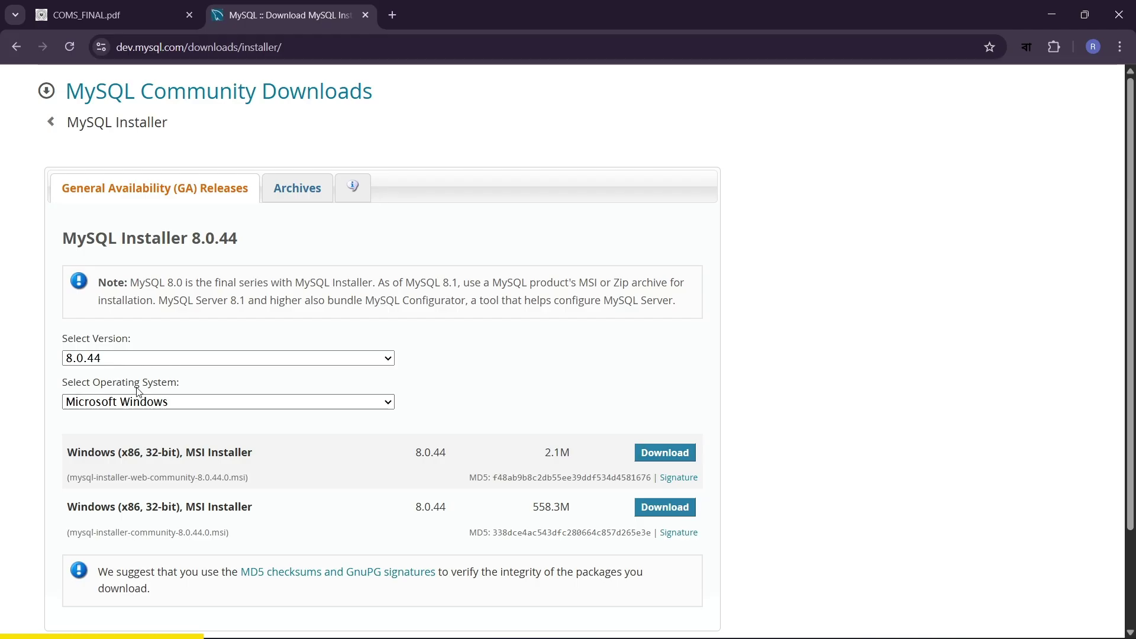
# - Keep Microsoft Windows as the selected operating system
pyautogui.scroll(-2, 393, 272)
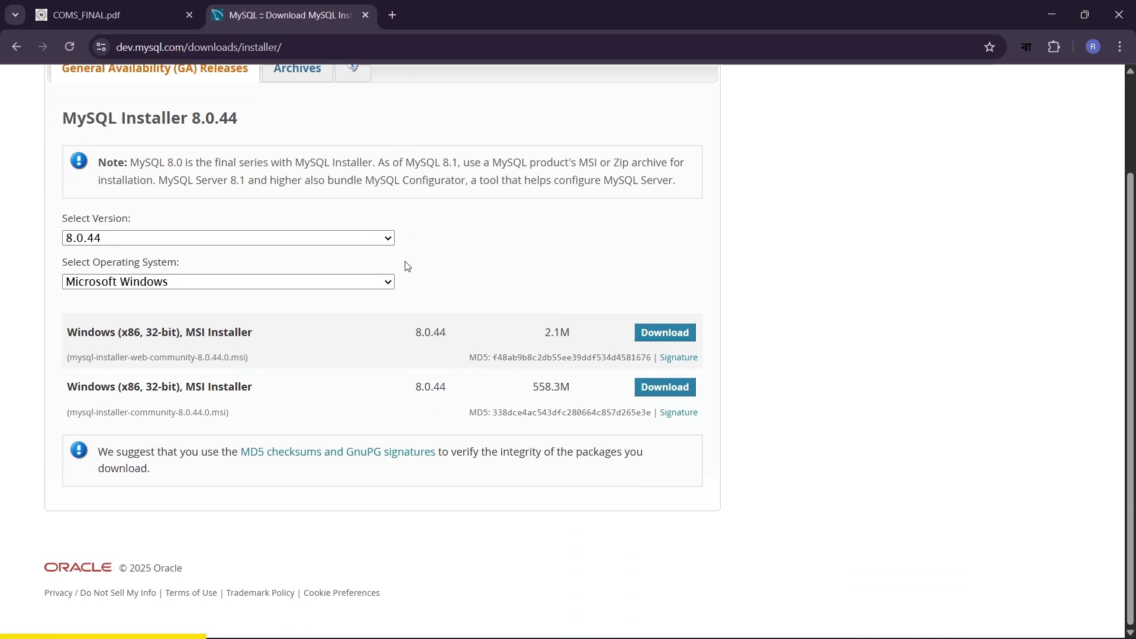
pyautogui.click(165, 285)
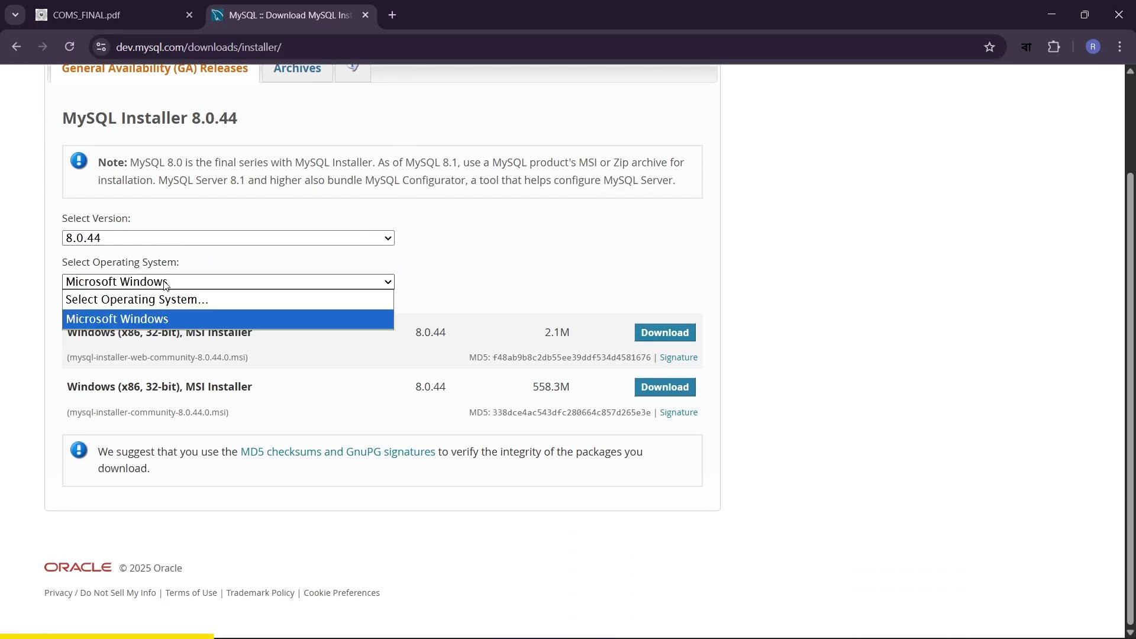
pyautogui.click(165, 284)
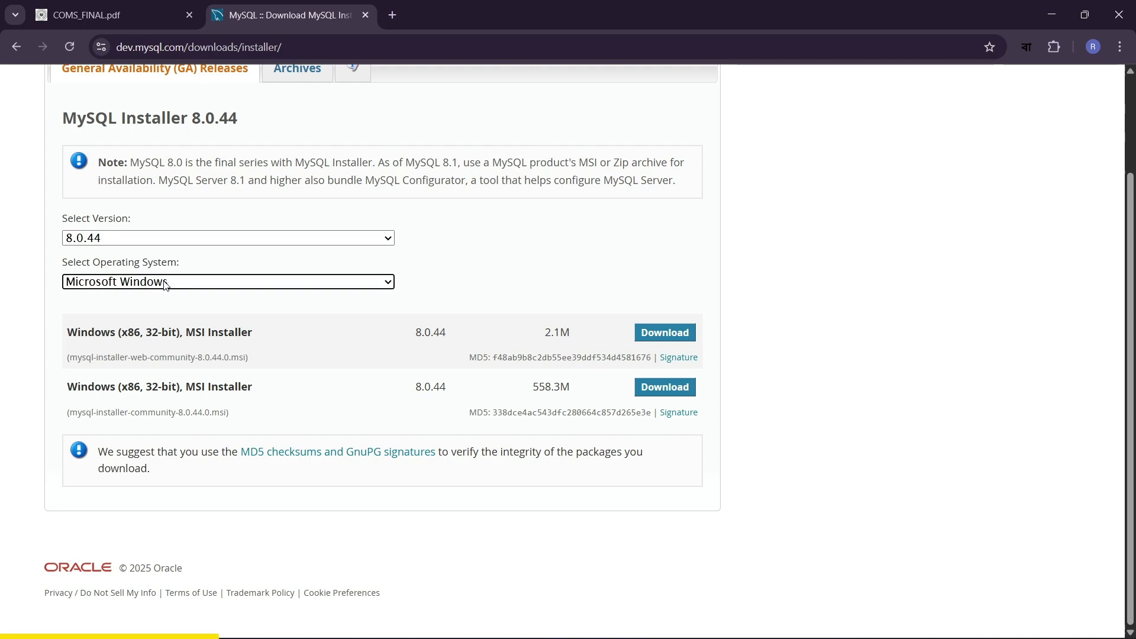
pyautogui.click(165, 285)
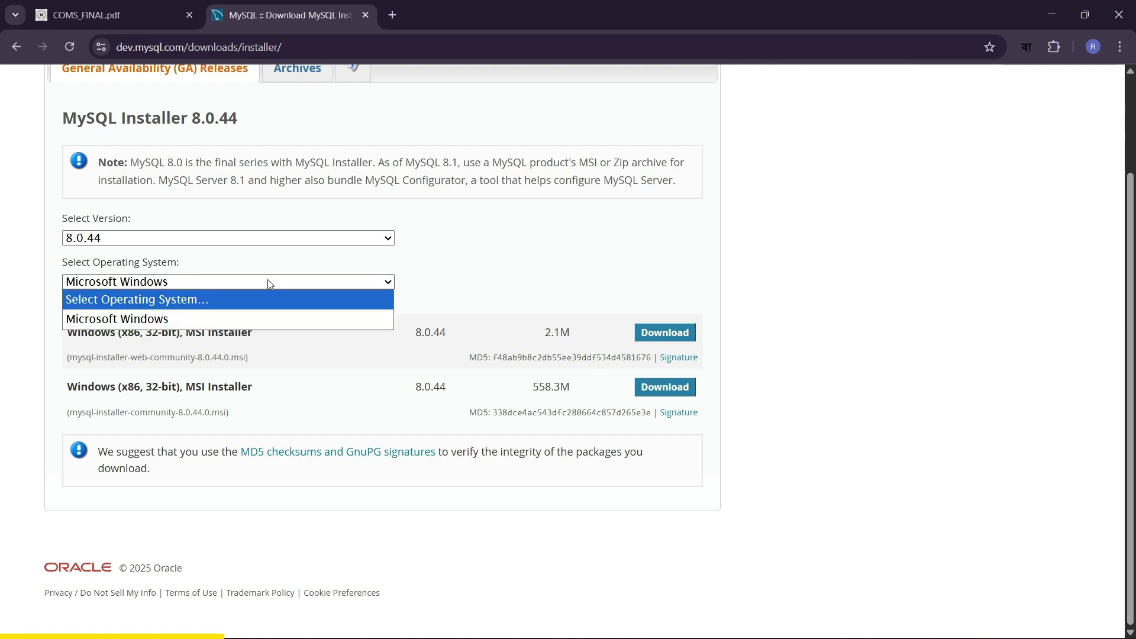
pyautogui.click(105, 322)
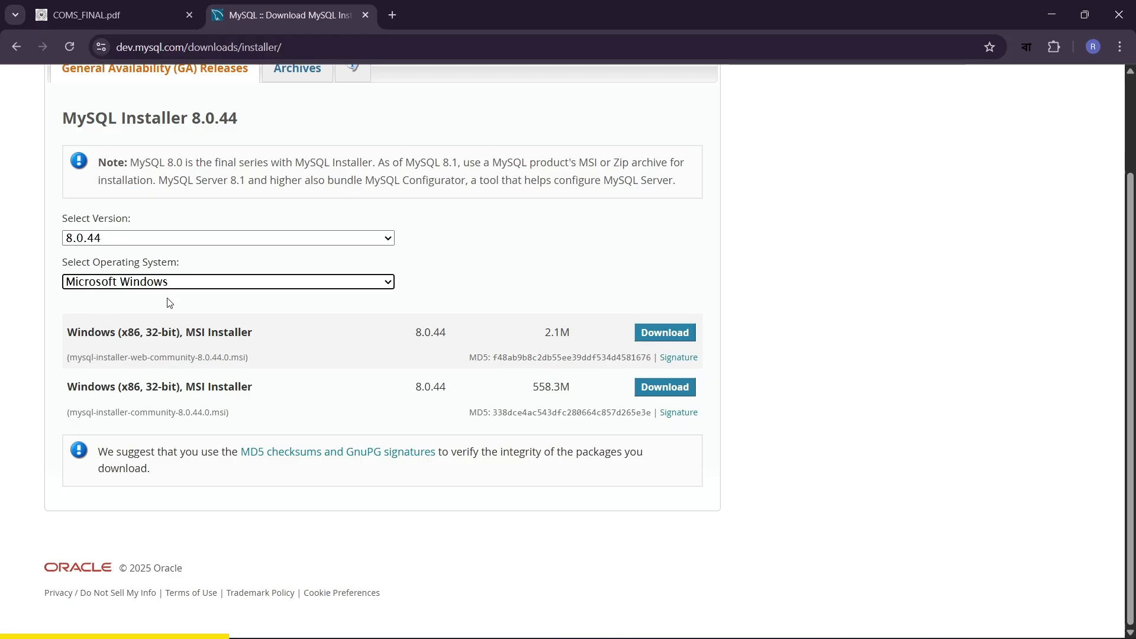
# - Keep version 8.0.44 and download the 558.3M installer package
pyautogui.click(129, 240)
pyautogui.click(127, 233)
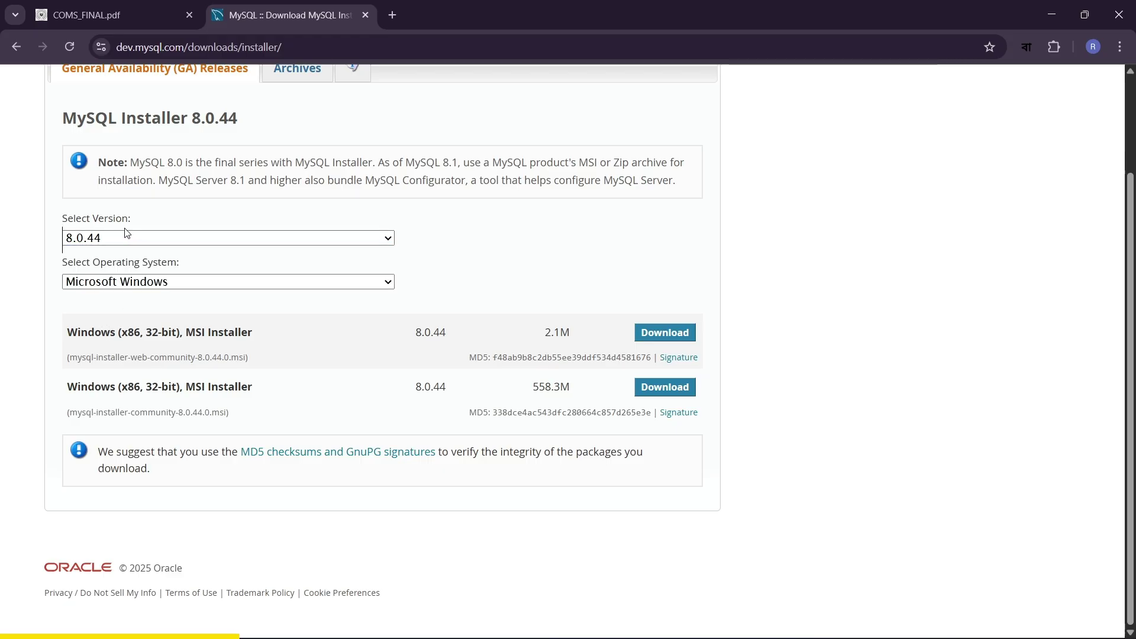
pyautogui.click(127, 235)
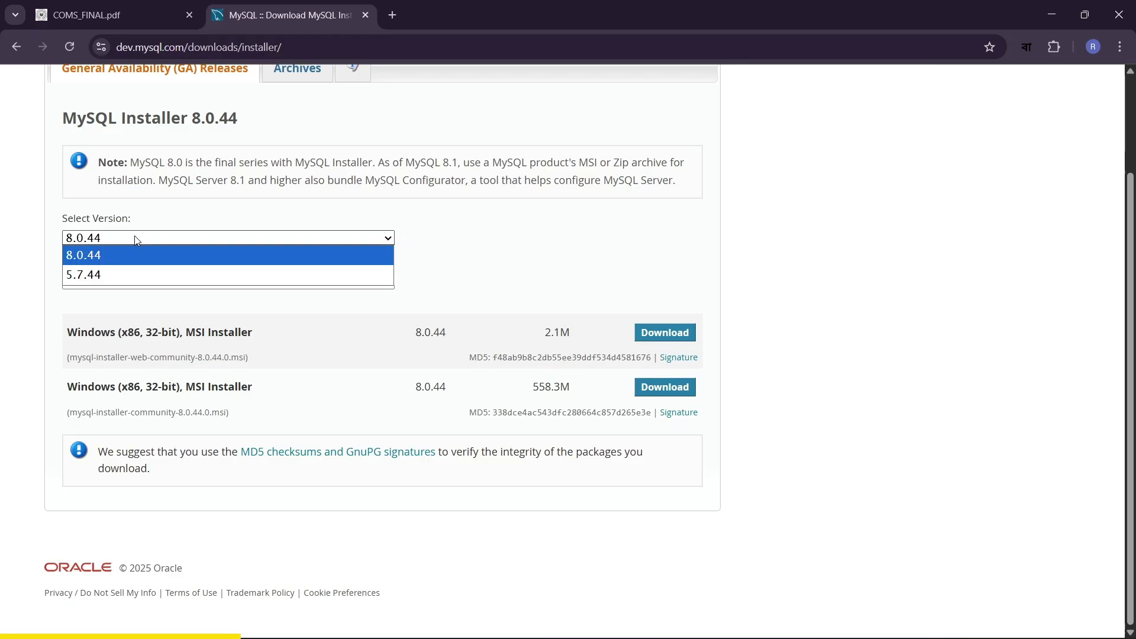
pyautogui.click(102, 254)
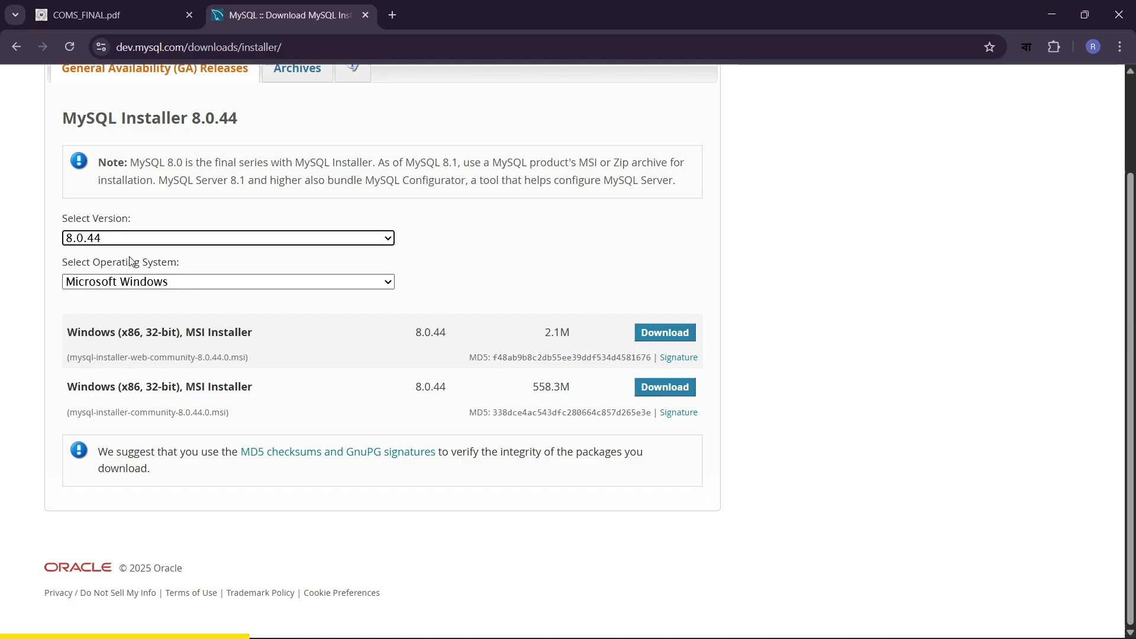
pyautogui.click(140, 338)
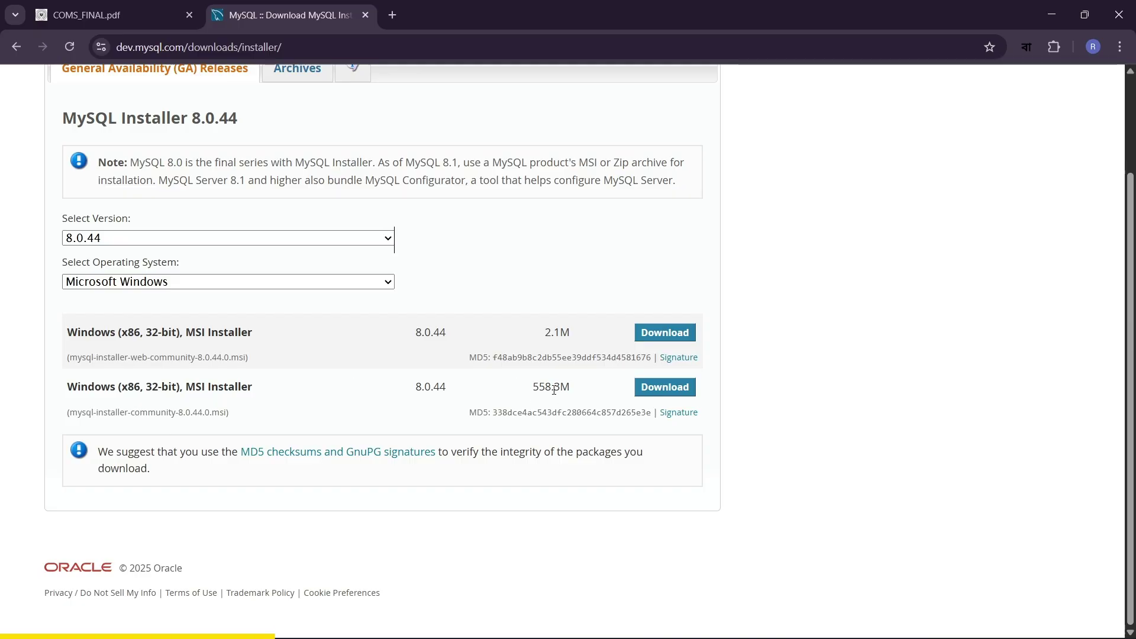
pyautogui.click(654, 394)
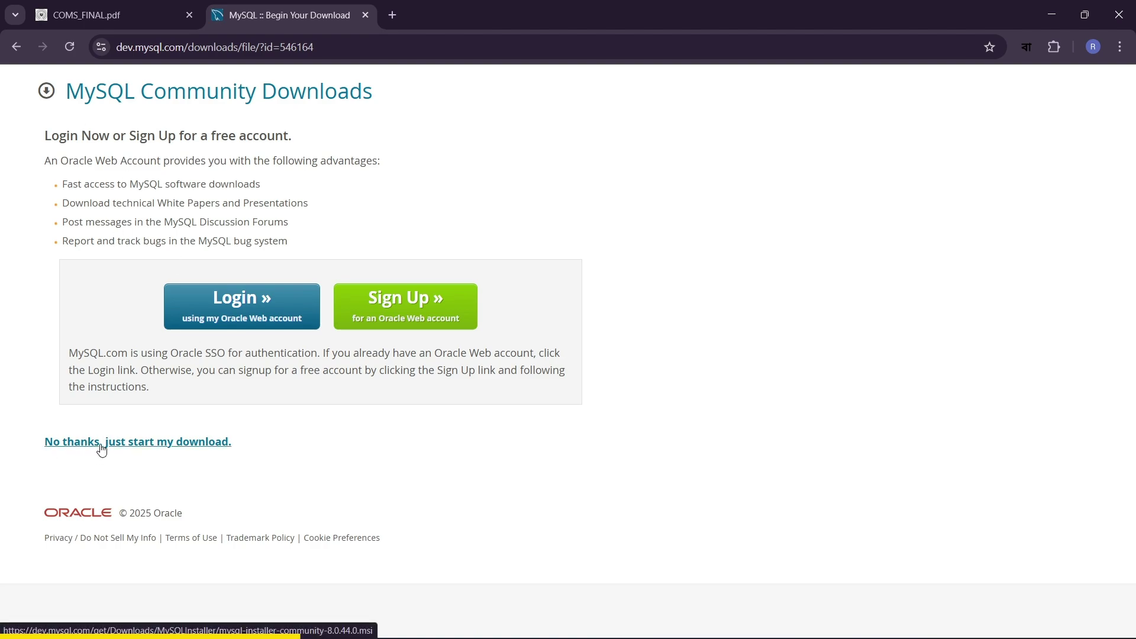
# - Start the installer download without signing in and check its progress
pyautogui.click(118, 449)
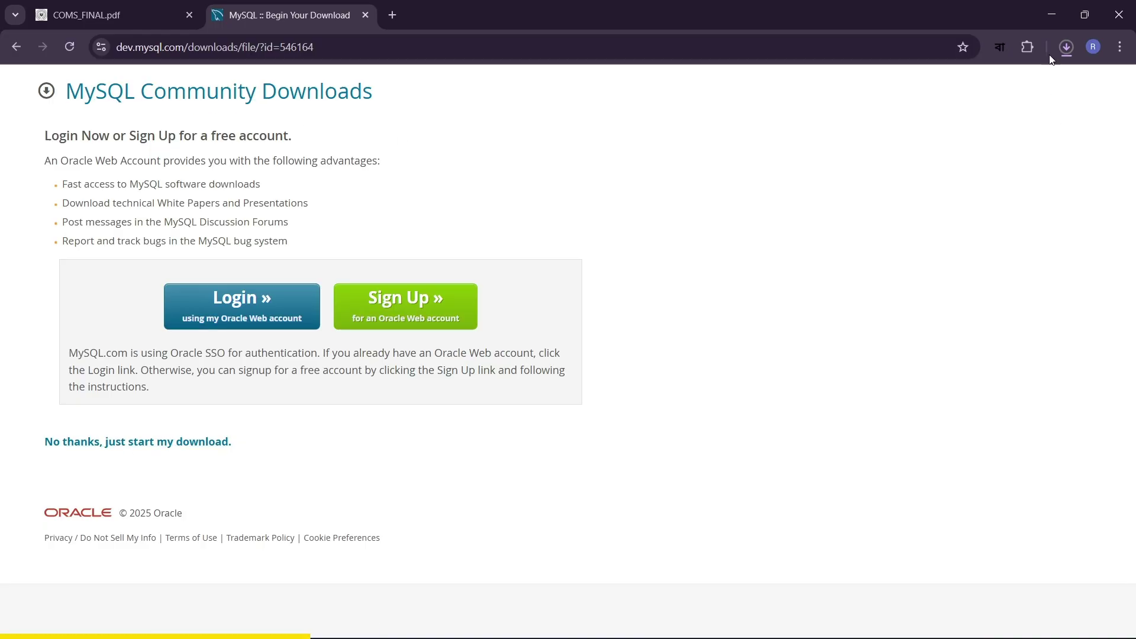
pyautogui.click(1066, 48)
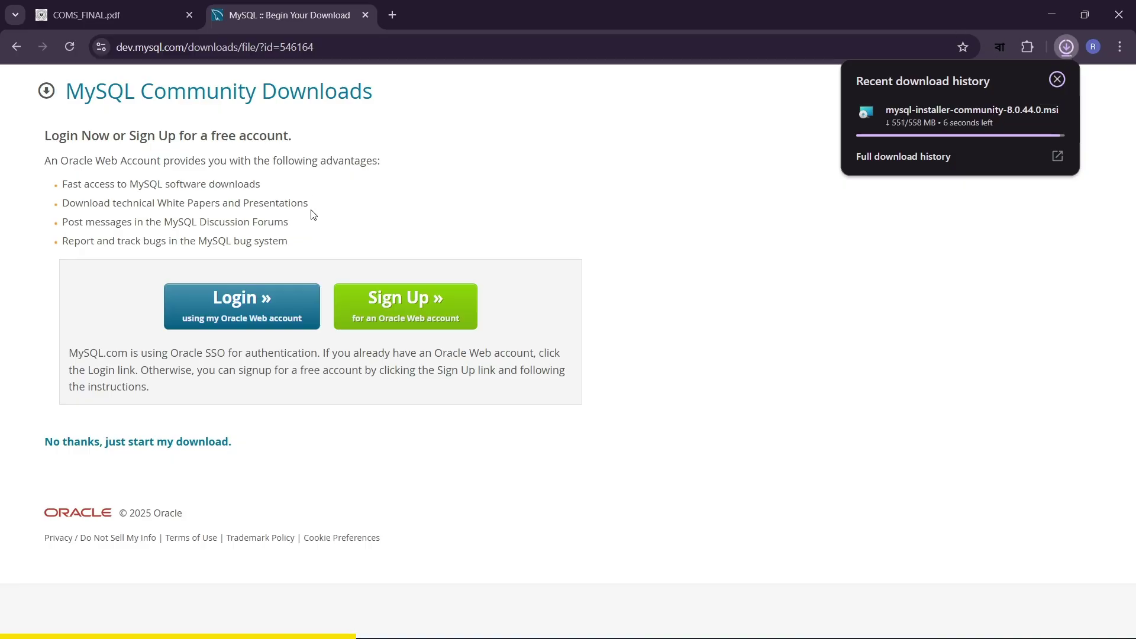
pyautogui.click(13, 49)
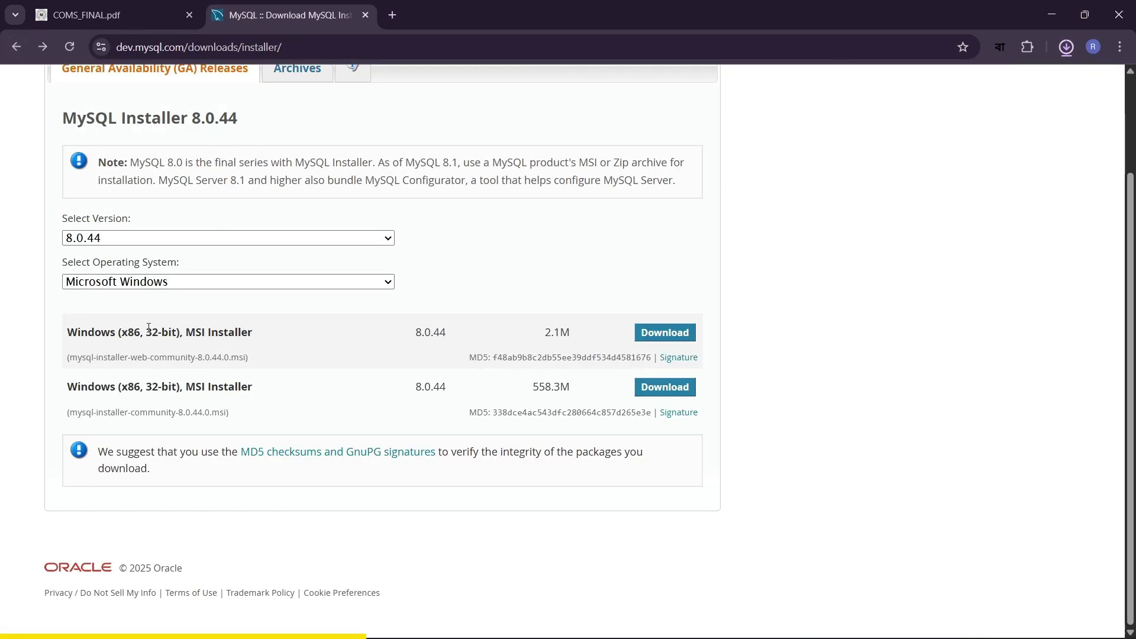
pyautogui.moveTo(146, 332); pyautogui.dragTo(172, 333)
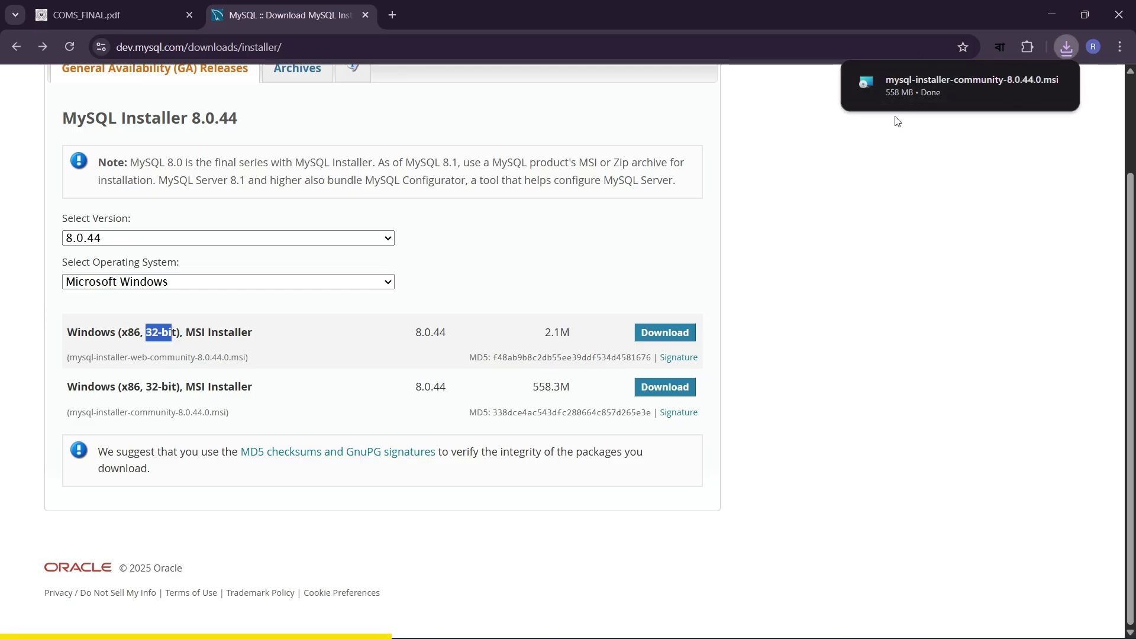
# - Run the downloaded mysql-installer-community-8.0.44.0.msi, accepting the security warning
pyautogui.click(919, 86)
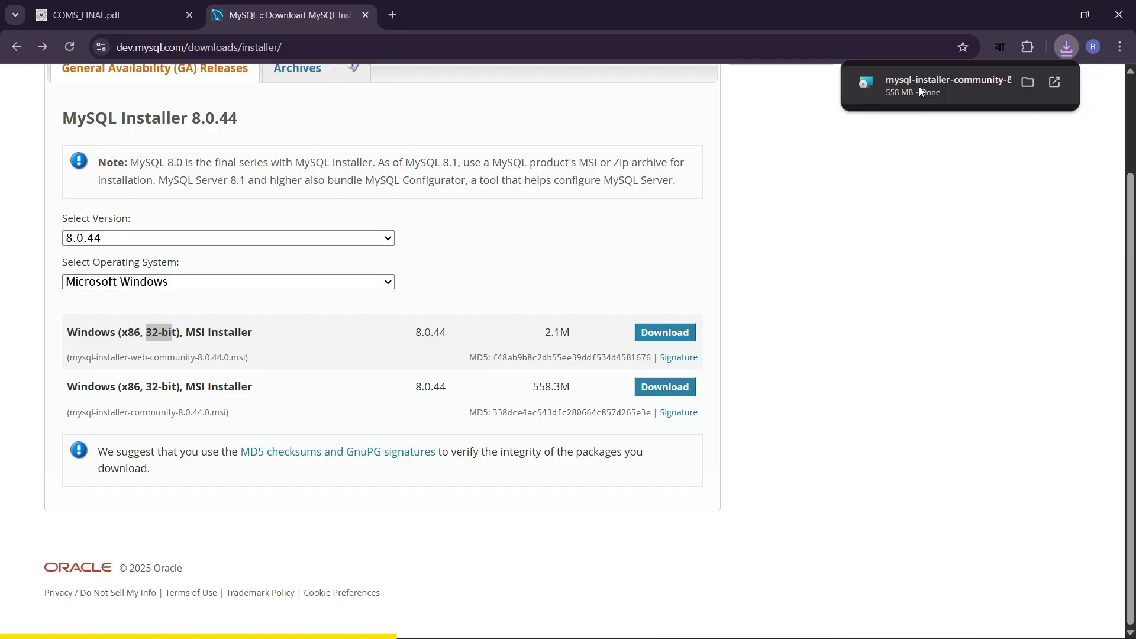
pyautogui.click(918, 86)
pyautogui.click(612, 346)
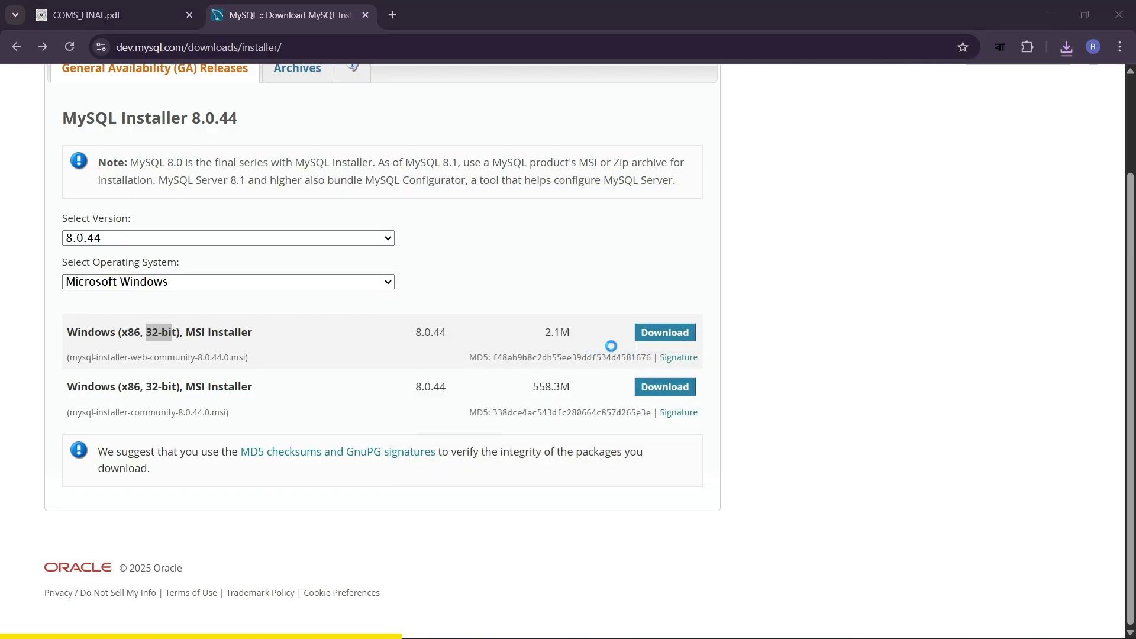
pyautogui.click(1052, 15)
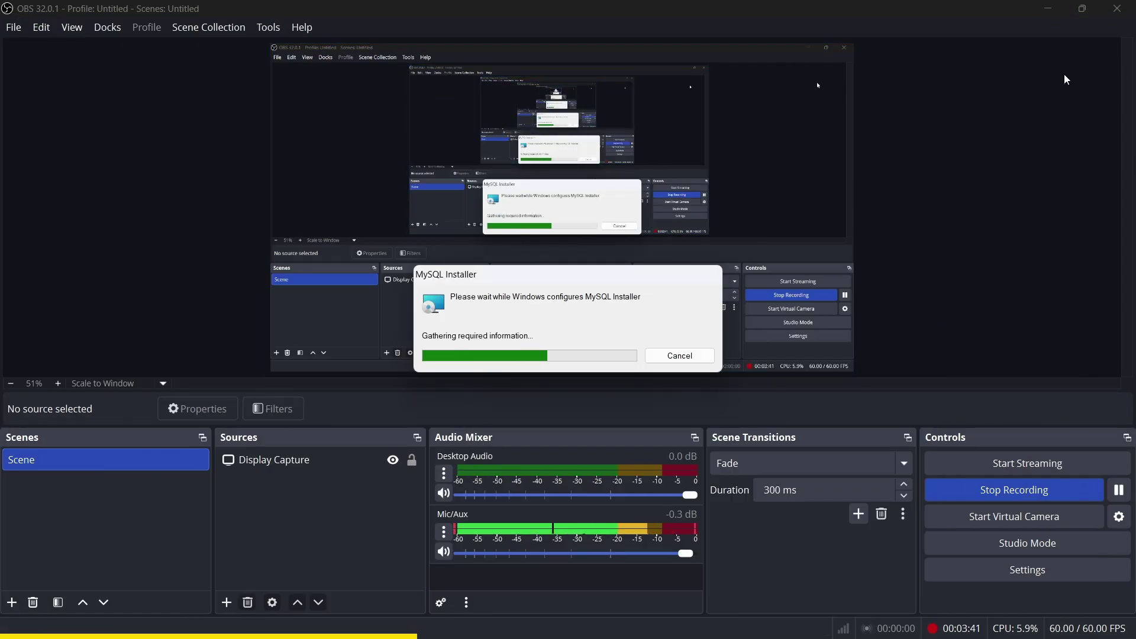
# - Bring MySQL Installer forward and pick the Custom setup type
pyautogui.click(1048, 9)
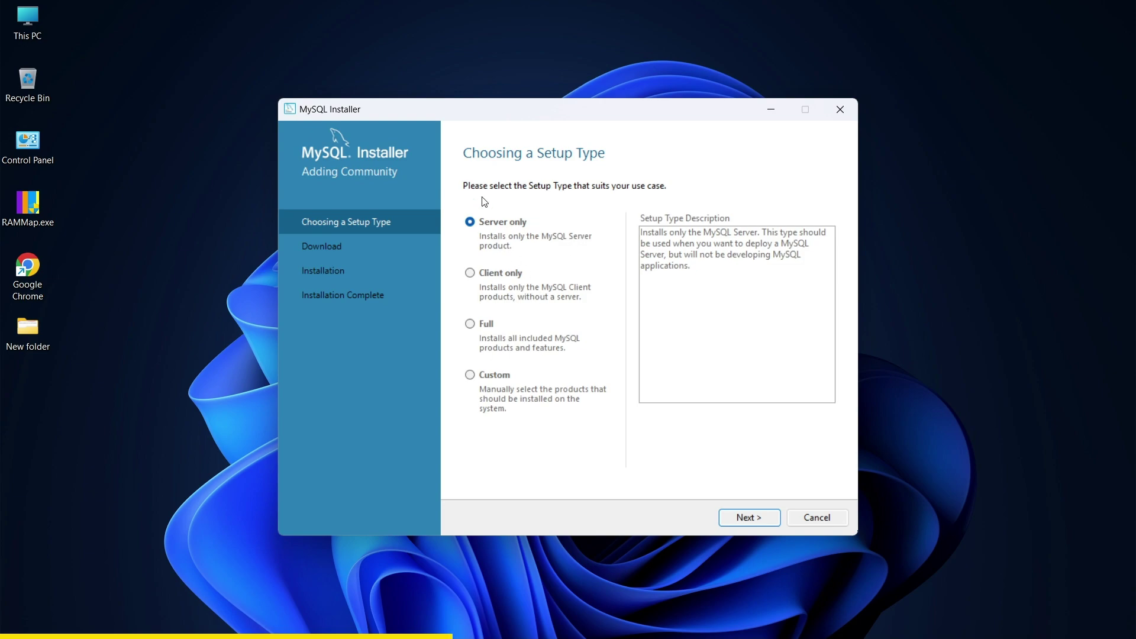
pyautogui.click(495, 377)
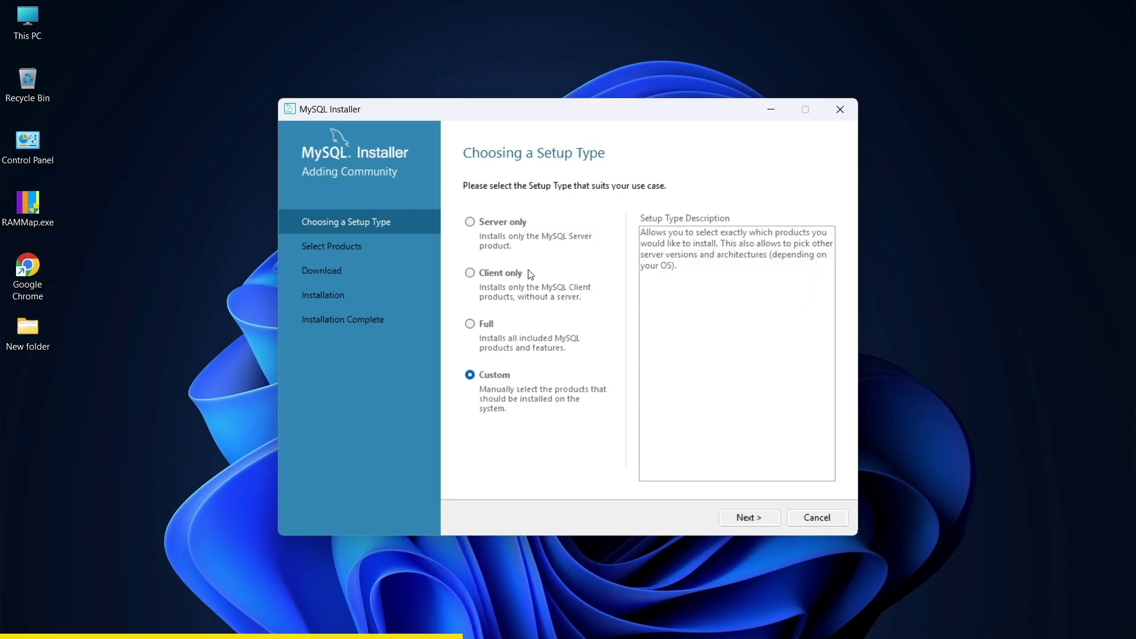
# - Add MySQL Server 8.0.44 - X64 to the products to install
pyautogui.click(759, 517)
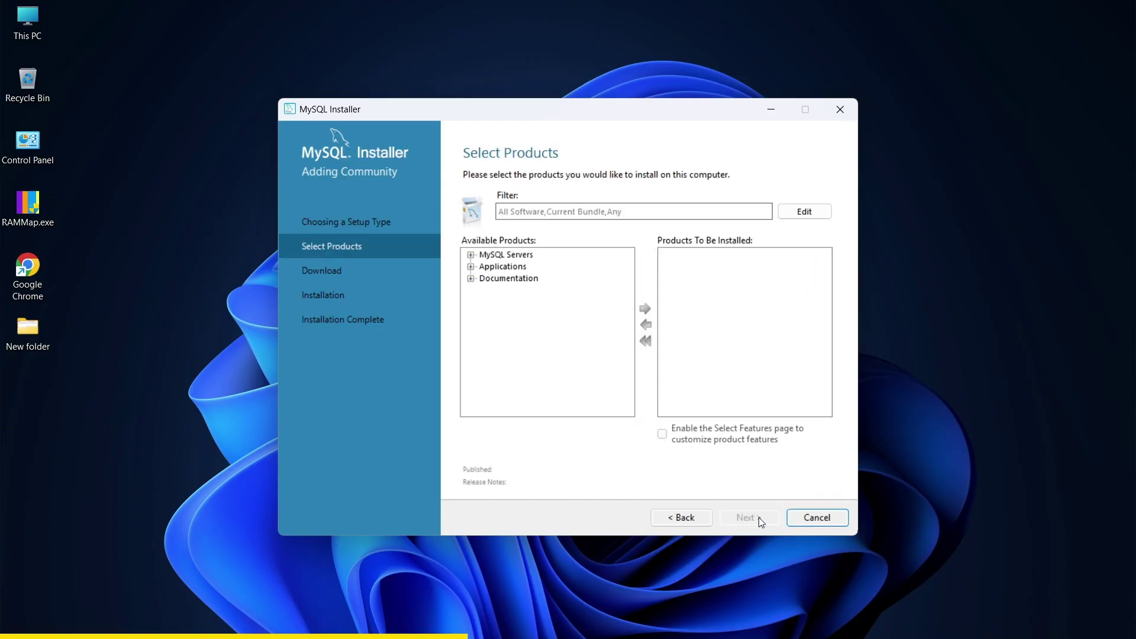
pyautogui.click(472, 256)
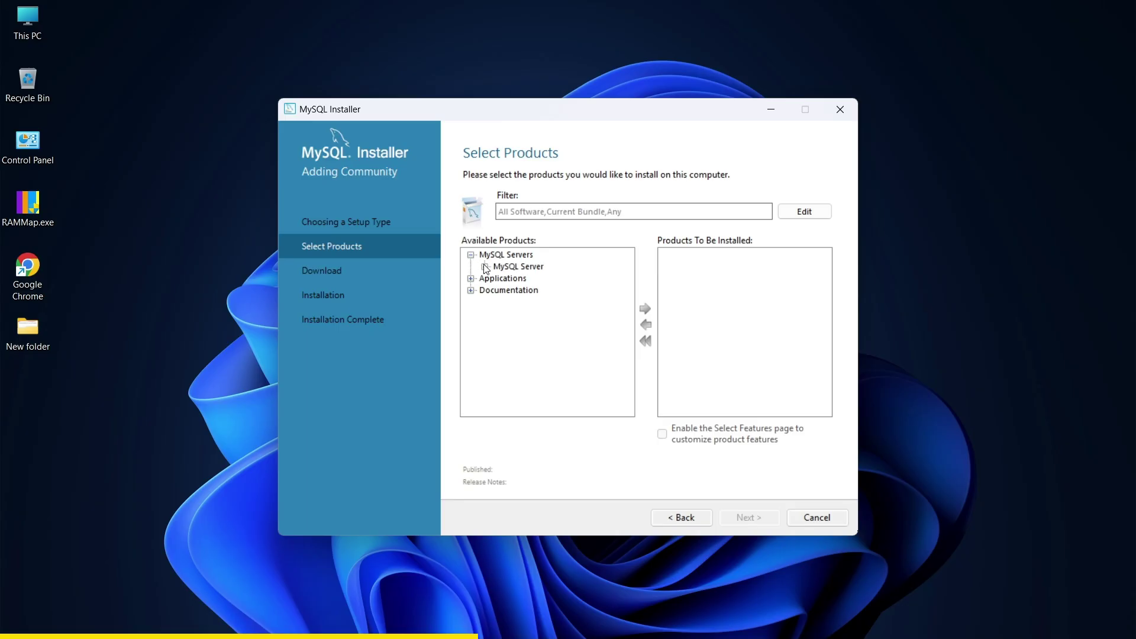
pyautogui.click(486, 267)
pyautogui.click(499, 279)
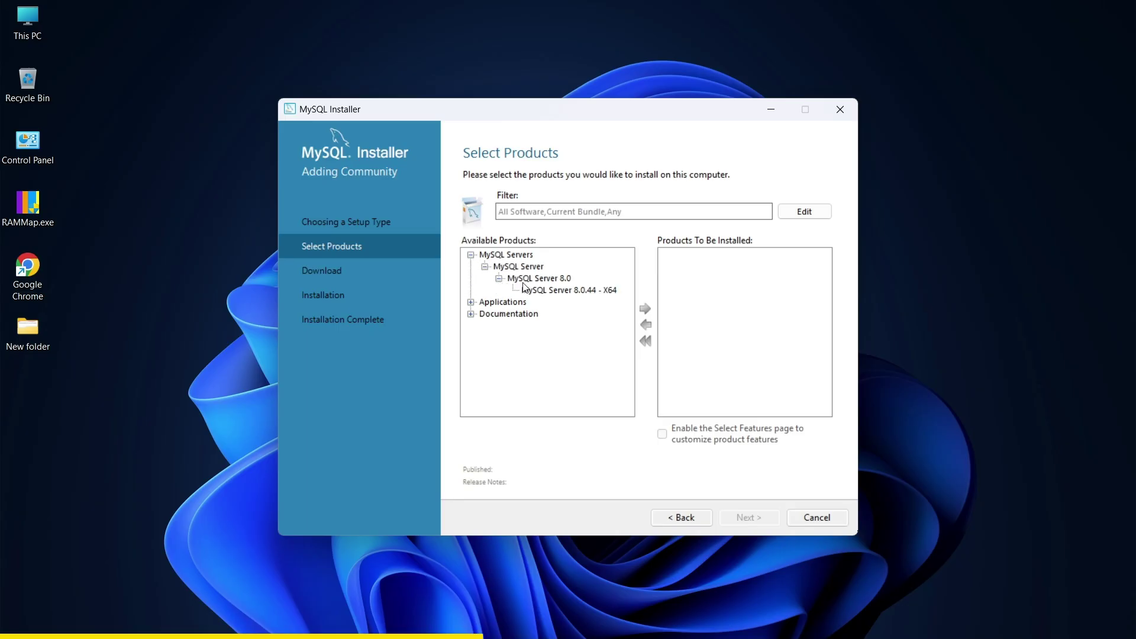
pyautogui.click(534, 290)
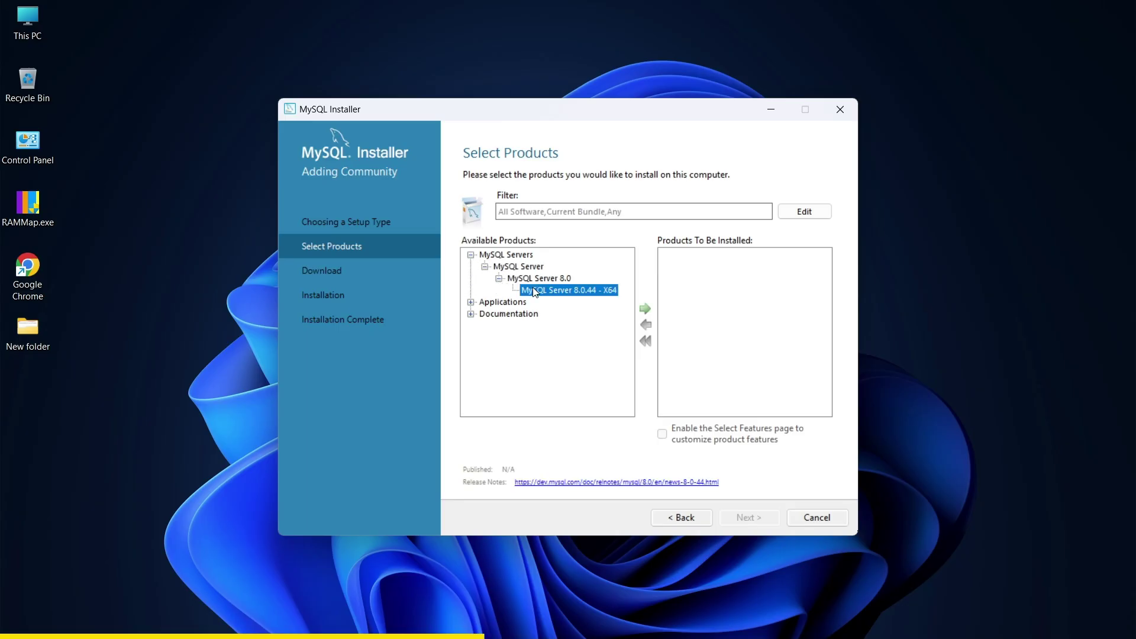
pyautogui.click(644, 308)
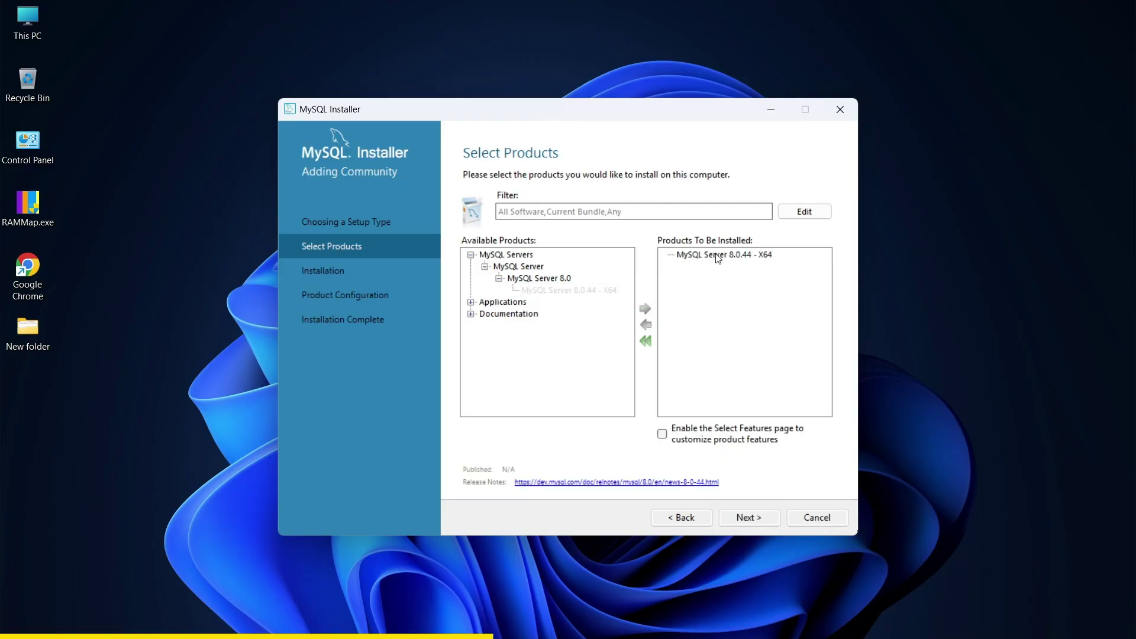
# - Add MySQL Workbench 8.0.44 - X64 to the install list
pyautogui.click(471, 303)
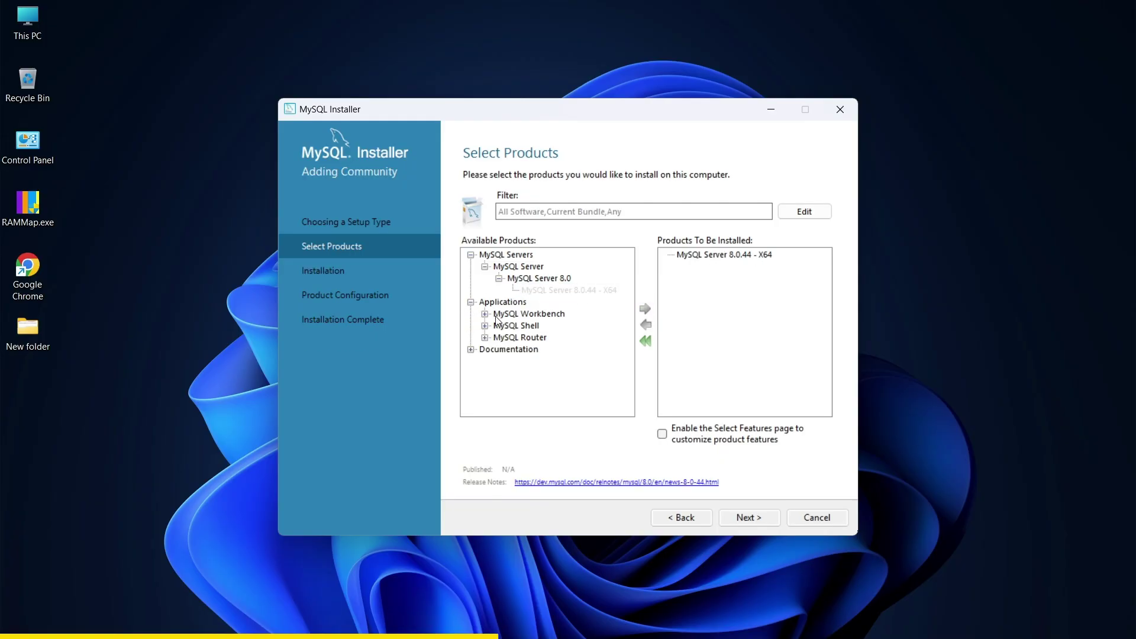
pyautogui.click(485, 314)
pyautogui.click(499, 326)
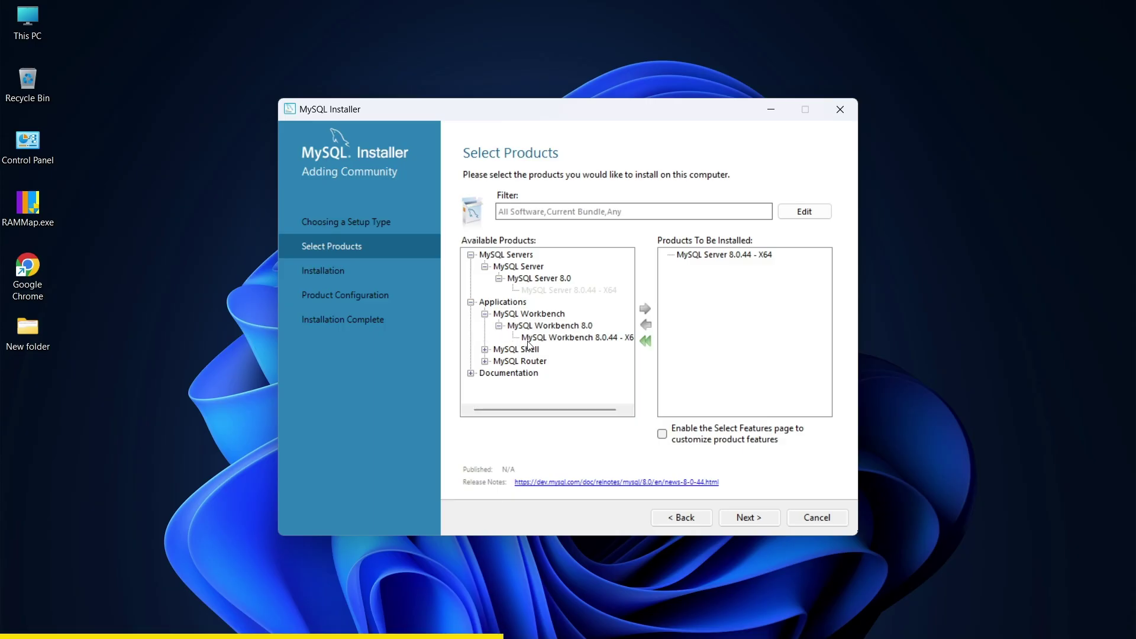
pyautogui.click(527, 338)
pyautogui.click(645, 309)
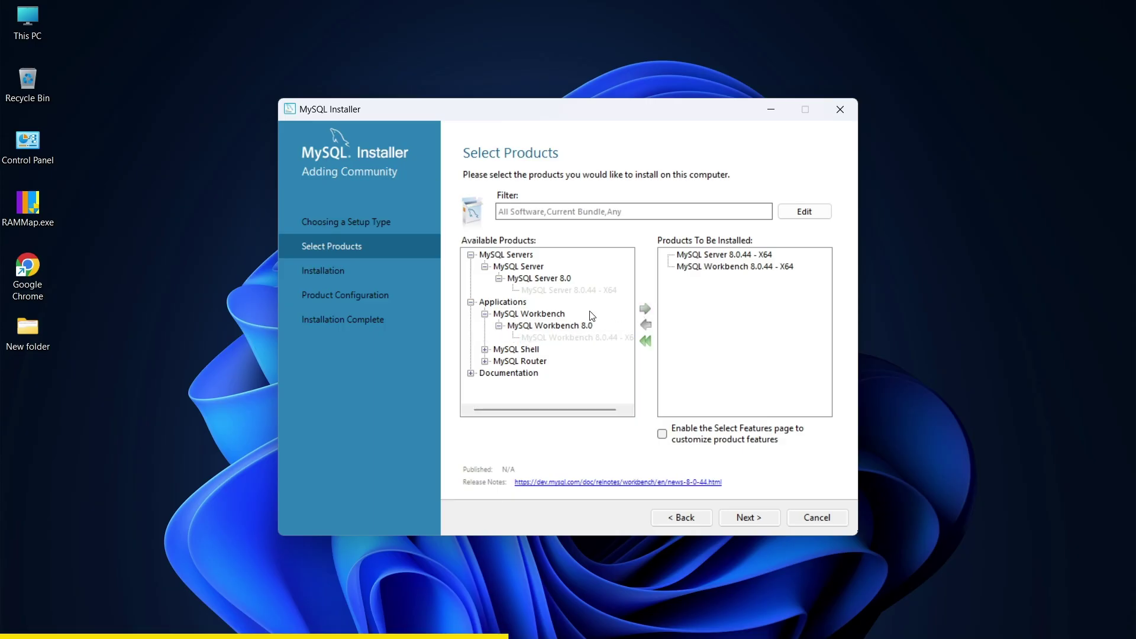
# - Add MySQL Shell 8.0.44 - X64 and proceed to the installation summary
pyautogui.click(485, 349)
pyautogui.click(499, 361)
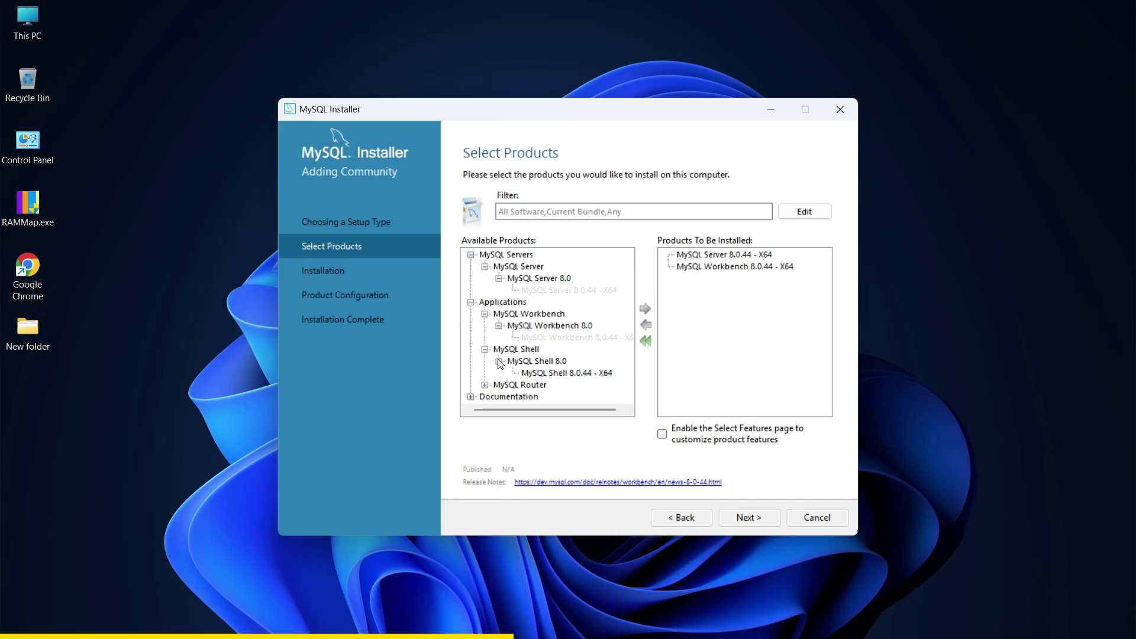
pyautogui.click(534, 375)
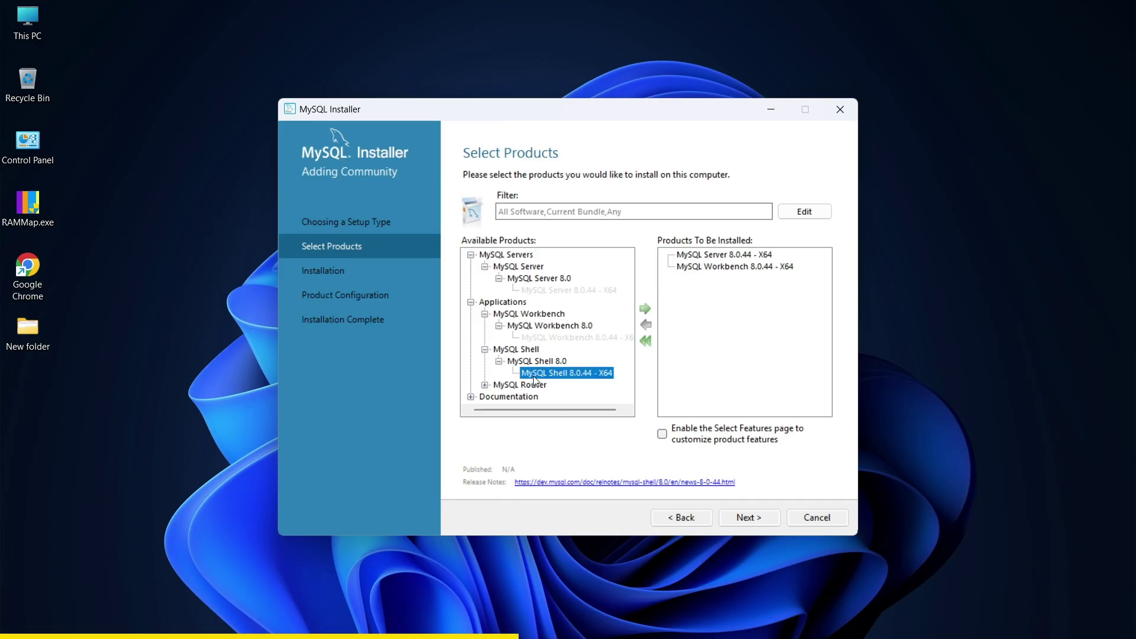
pyautogui.click(646, 310)
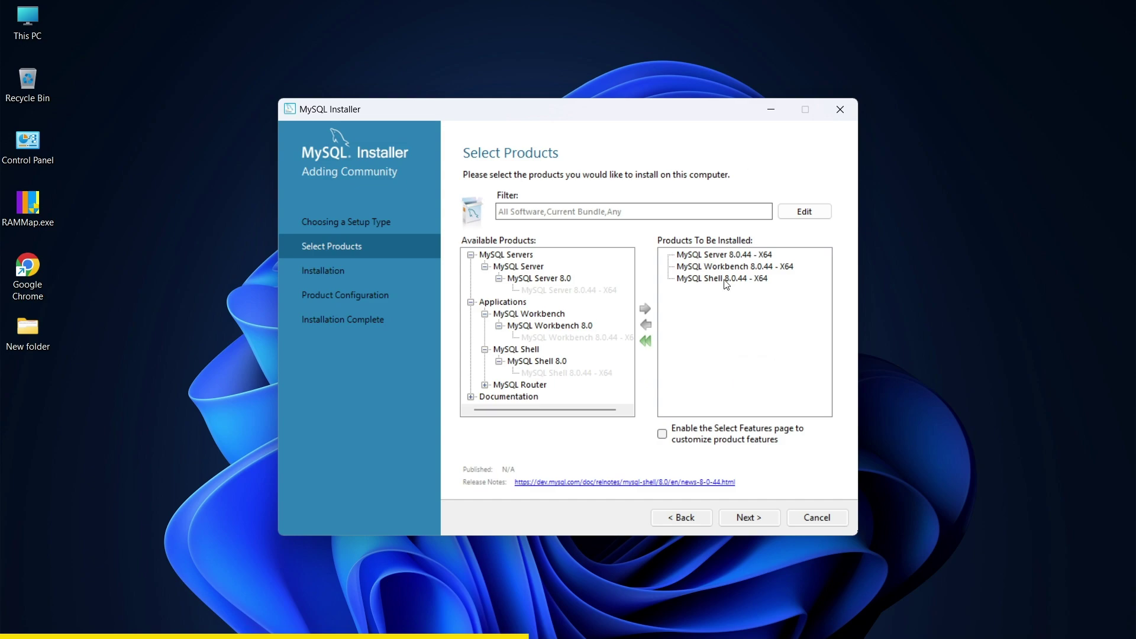
pyautogui.click(755, 518)
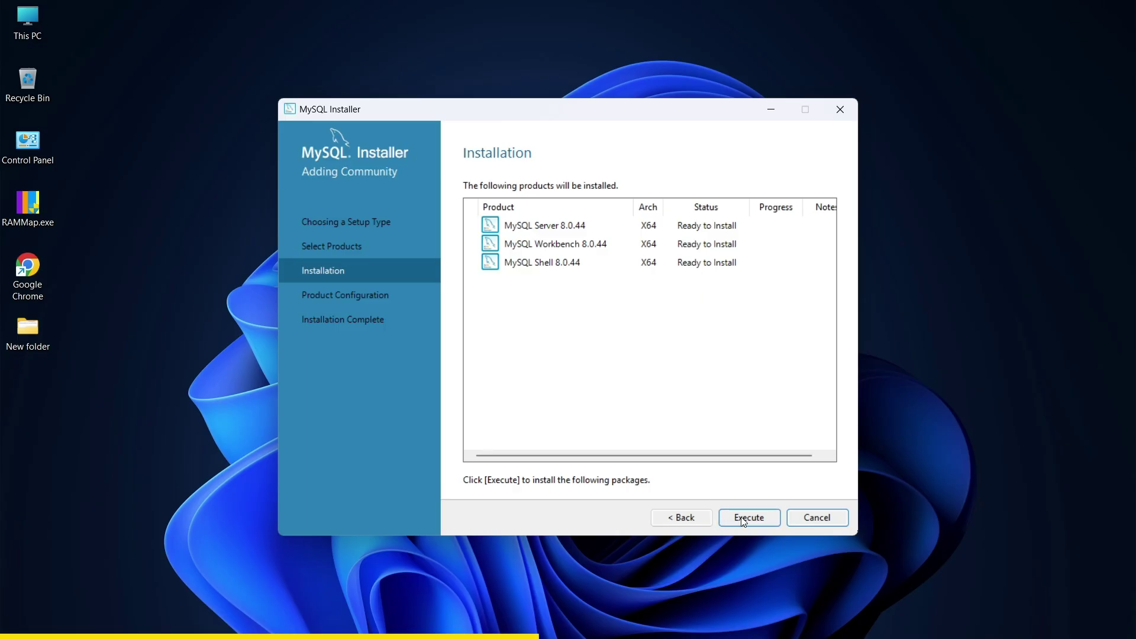
# - Execute the install of Server, Workbench and Shell 8.0.44, then continue to configuration
pyautogui.click(738, 518)
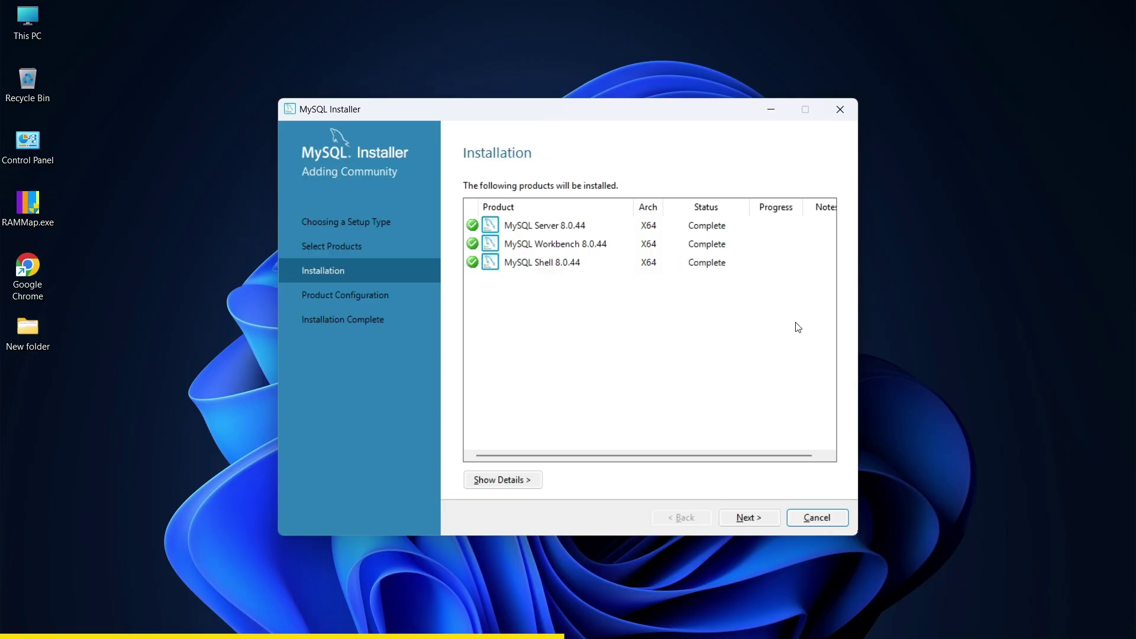
pyautogui.click(761, 522)
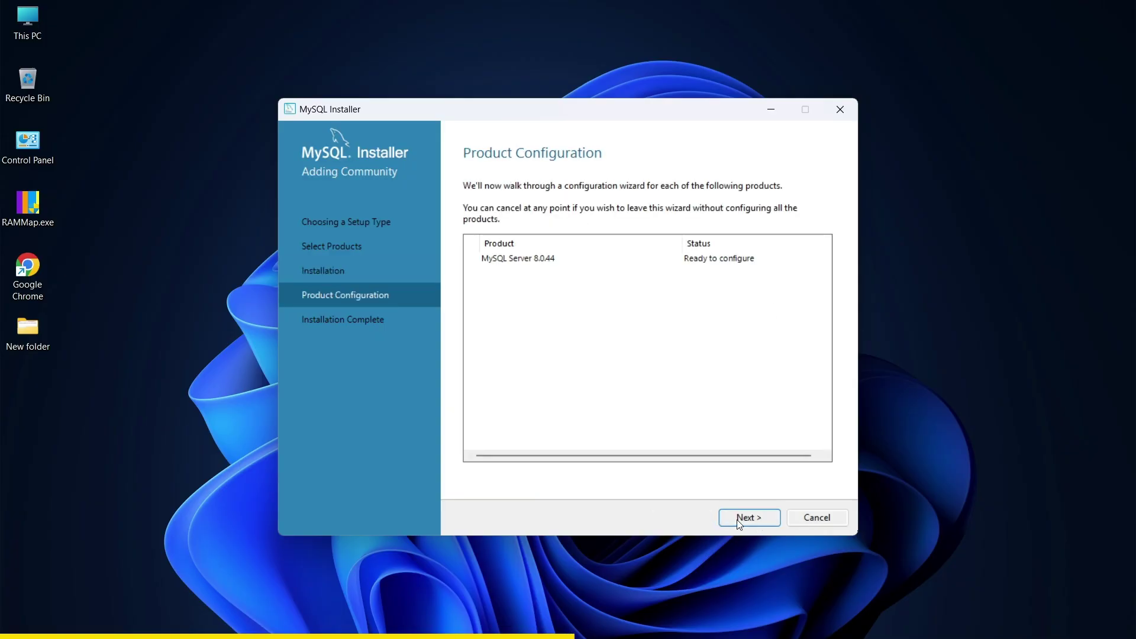
# - Accept the default Type and Networking settings and strong password authentication
pyautogui.click(740, 519)
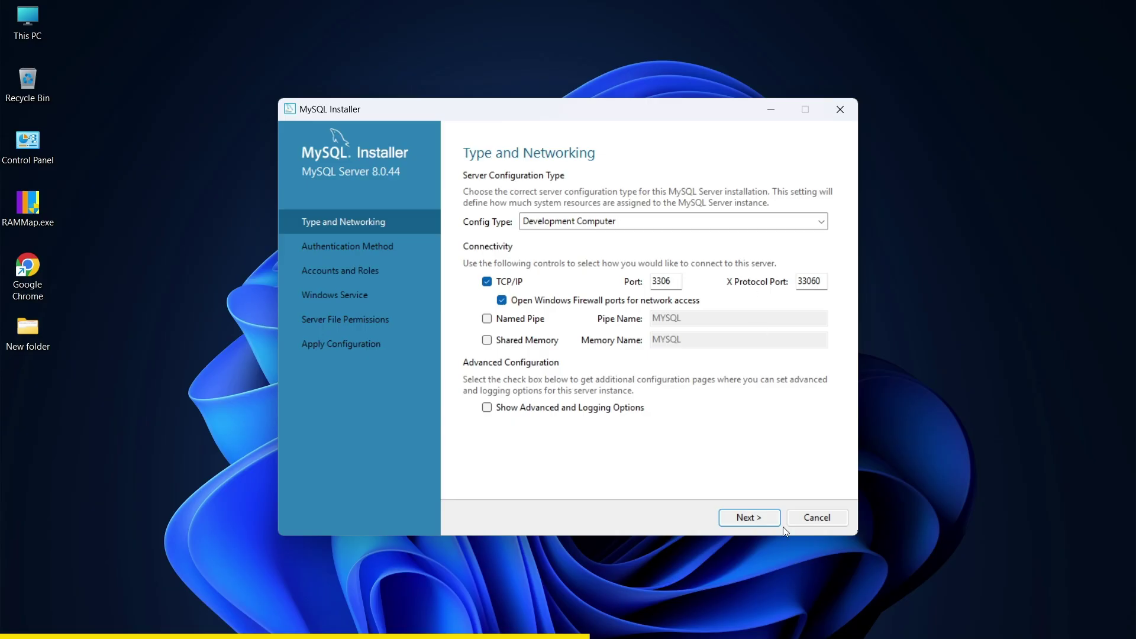
pyautogui.click(750, 521)
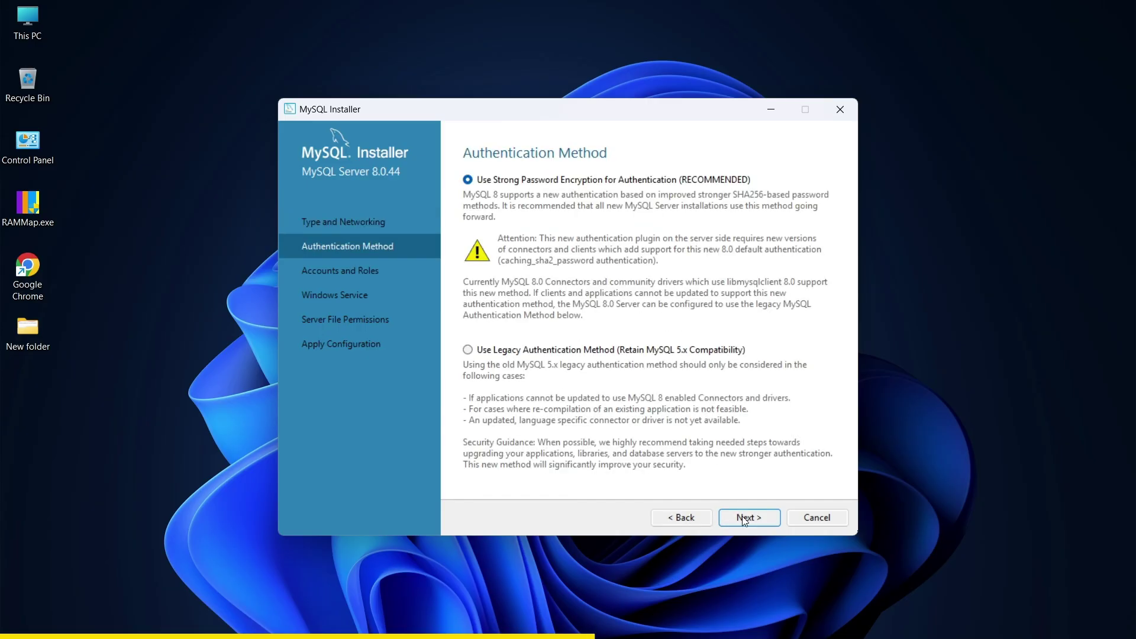
pyautogui.click(747, 518)
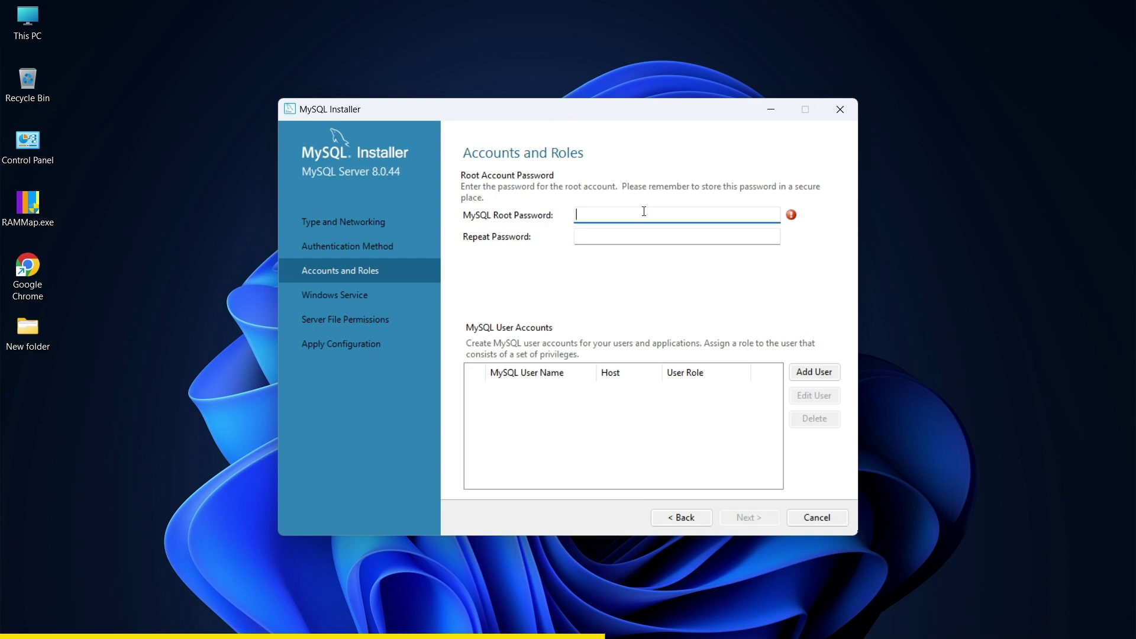
# - Enter and repeat the root account password, then continue
pyautogui.write('123456789')
pyautogui.click(648, 234)
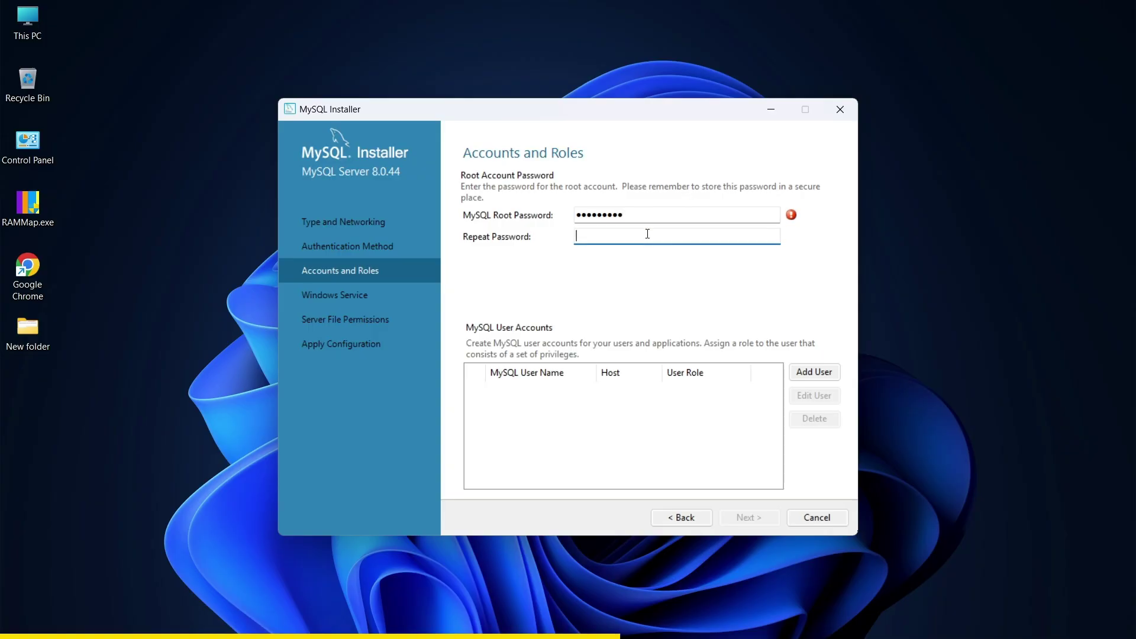
pyautogui.write('123456789')
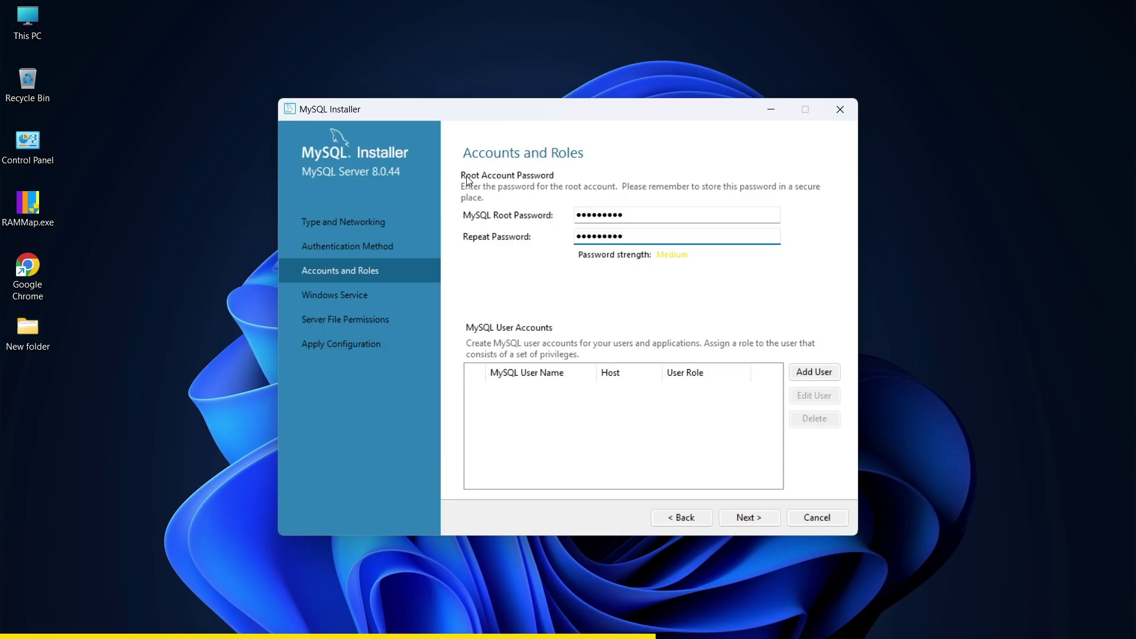
pyautogui.click(741, 518)
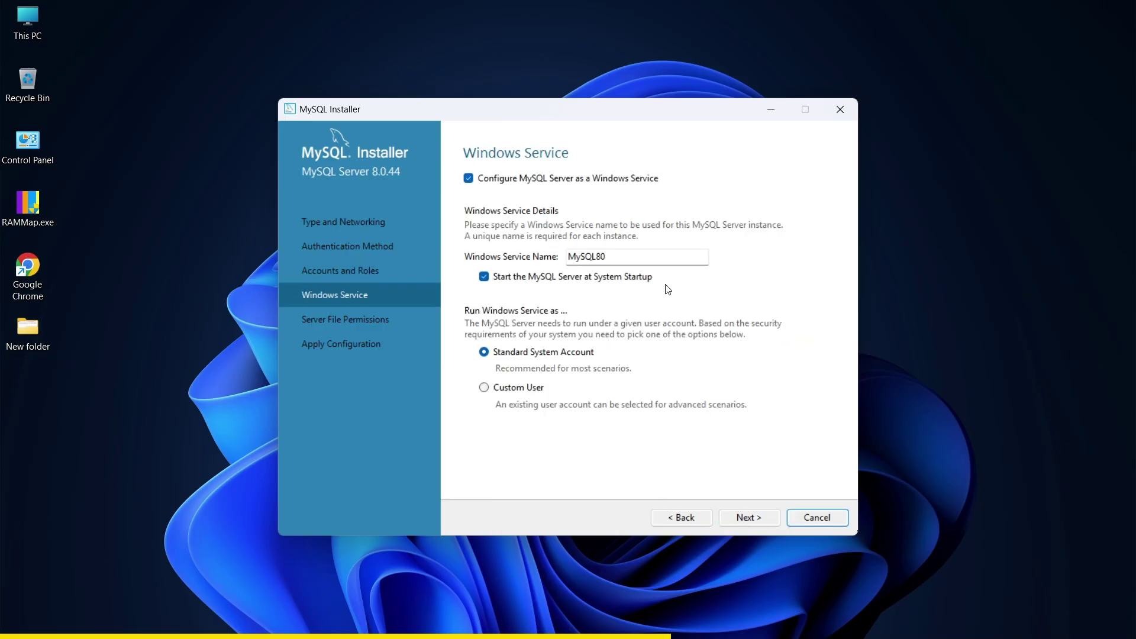
# - Keep the default MySQL80 service and file permissions, and execute the server configuration
pyautogui.click(741, 523)
pyautogui.click(741, 519)
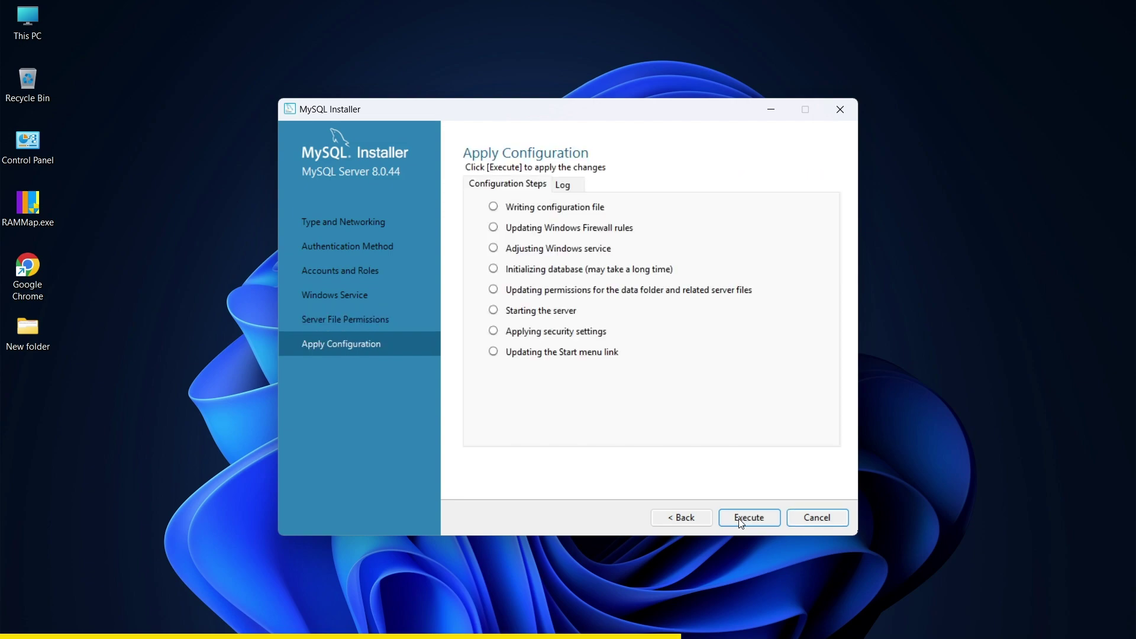
pyautogui.click(747, 519)
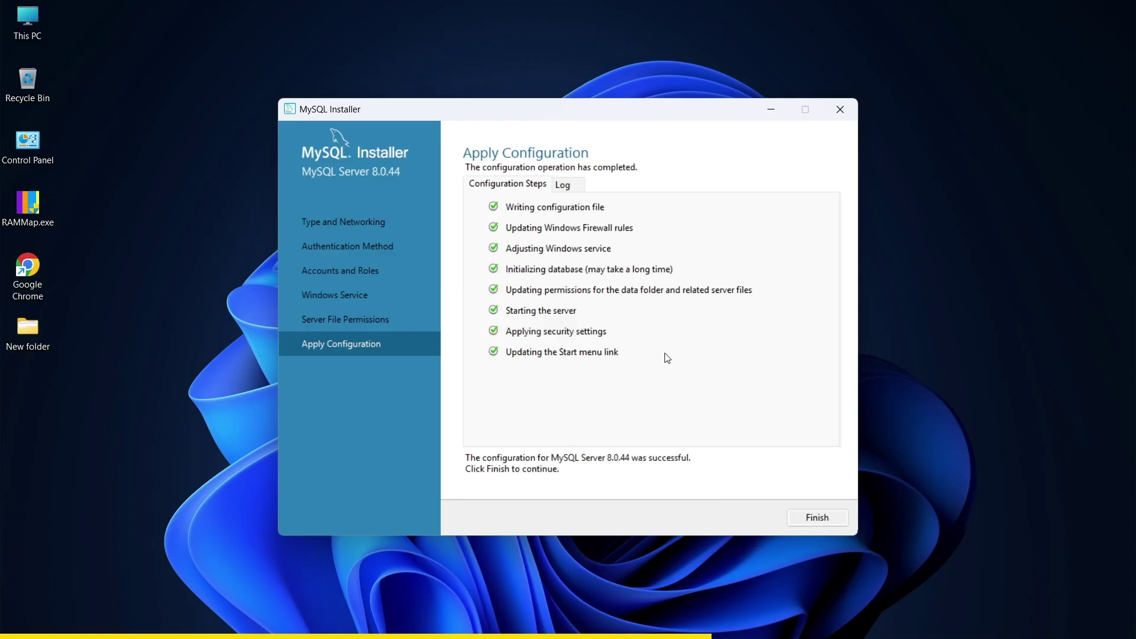
# - Finish the configuration and complete setup, launching MySQL Shell
pyautogui.click(815, 517)
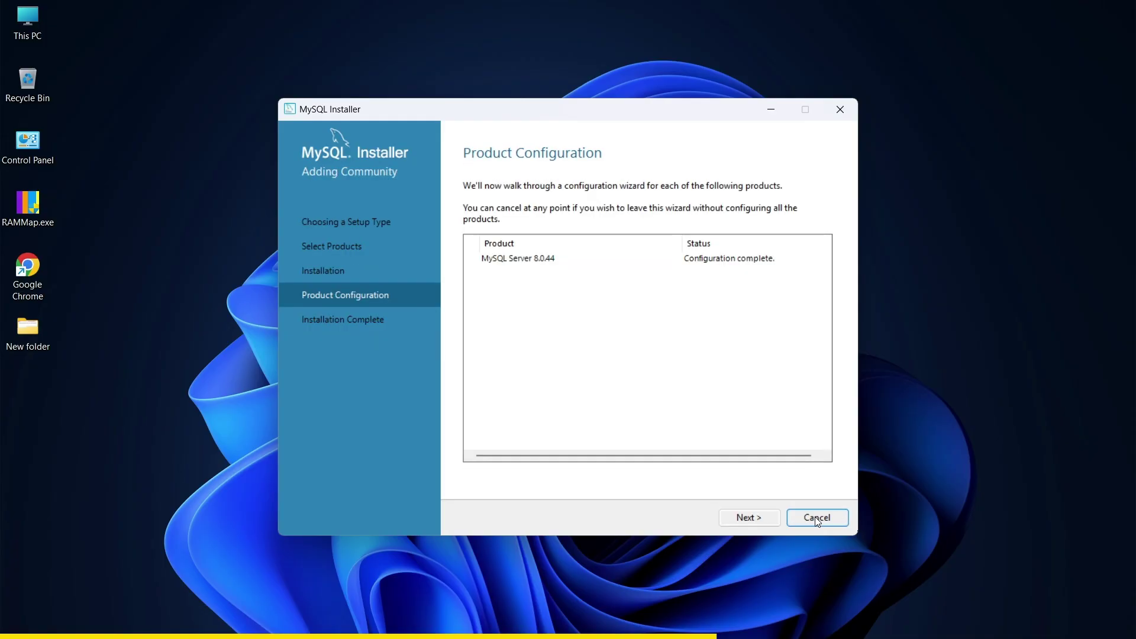
pyautogui.click(746, 520)
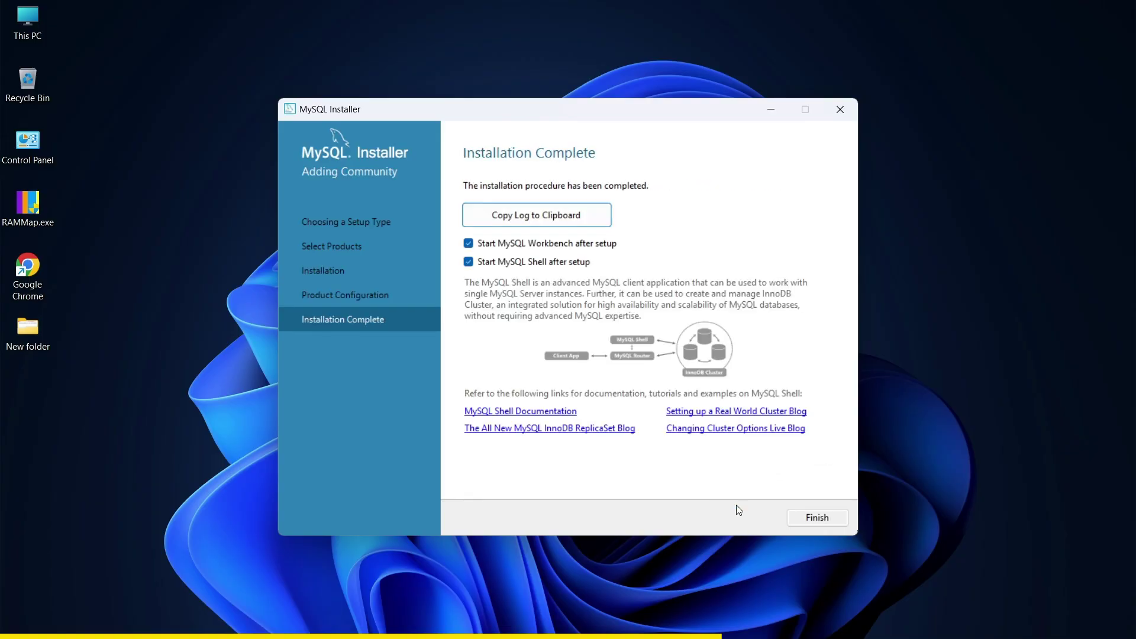
pyautogui.click(827, 516)
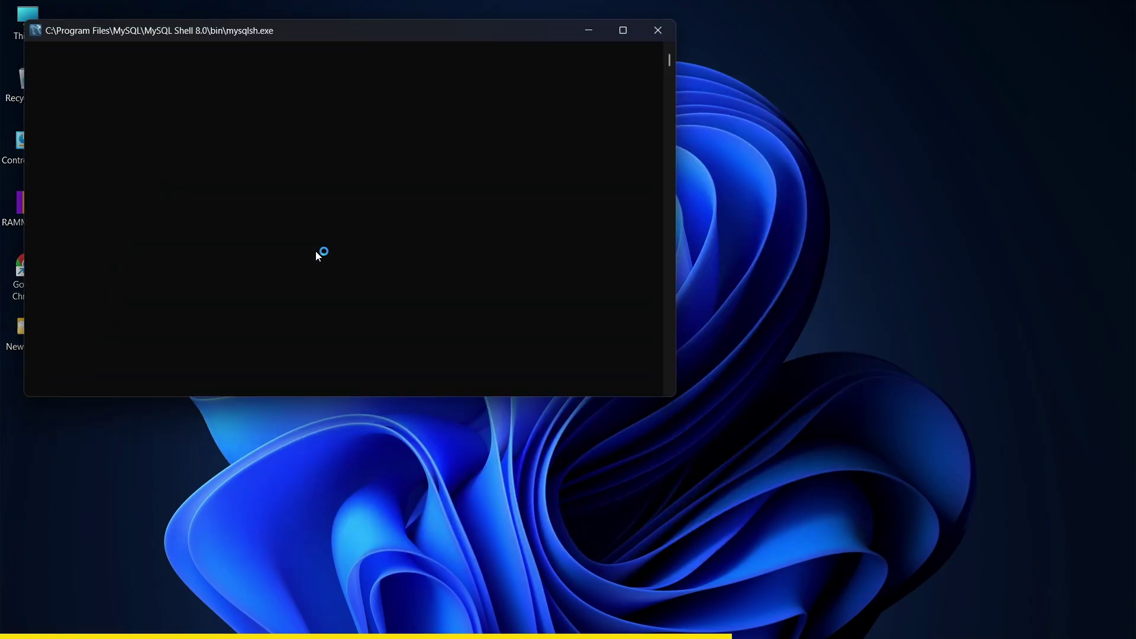
# - Centre the MySQL Shell 8.0.44 console in front of Workbench, then open This PC
pyautogui.moveTo(266, 34); pyautogui.dragTo(454, 33)
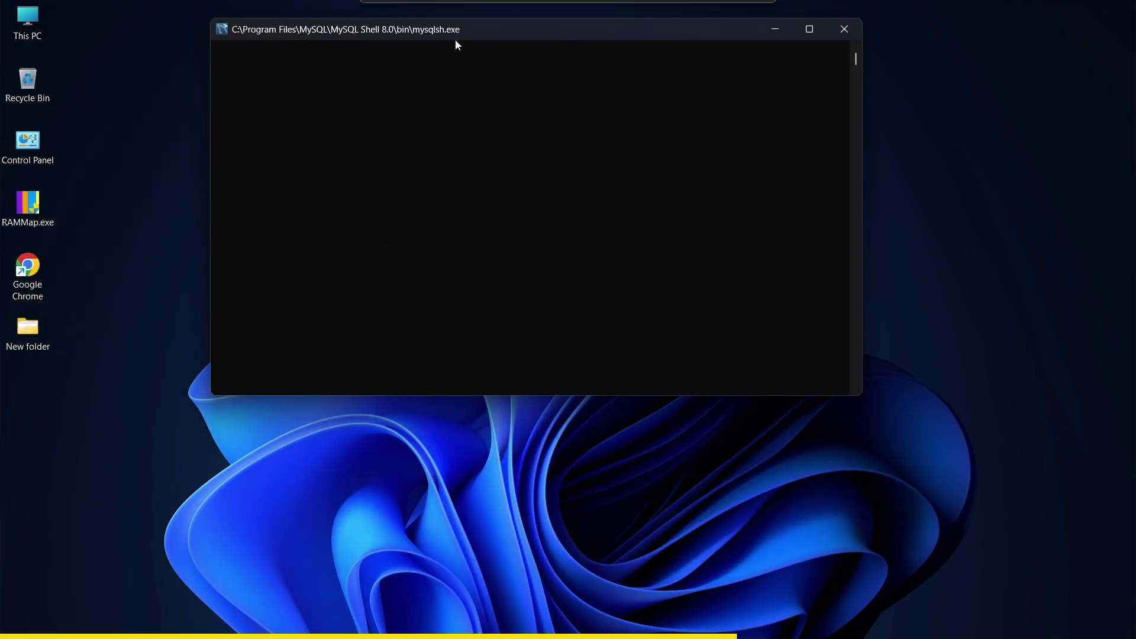
pyautogui.moveTo(633, 610)
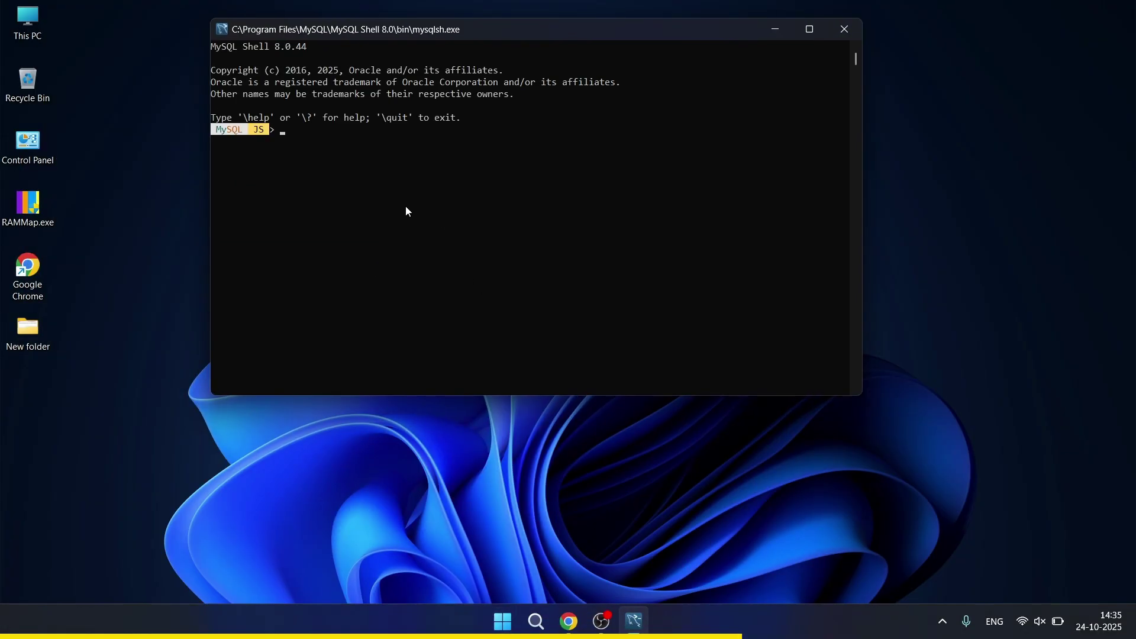
pyautogui.click(161, 218)
pyautogui.click(521, 52)
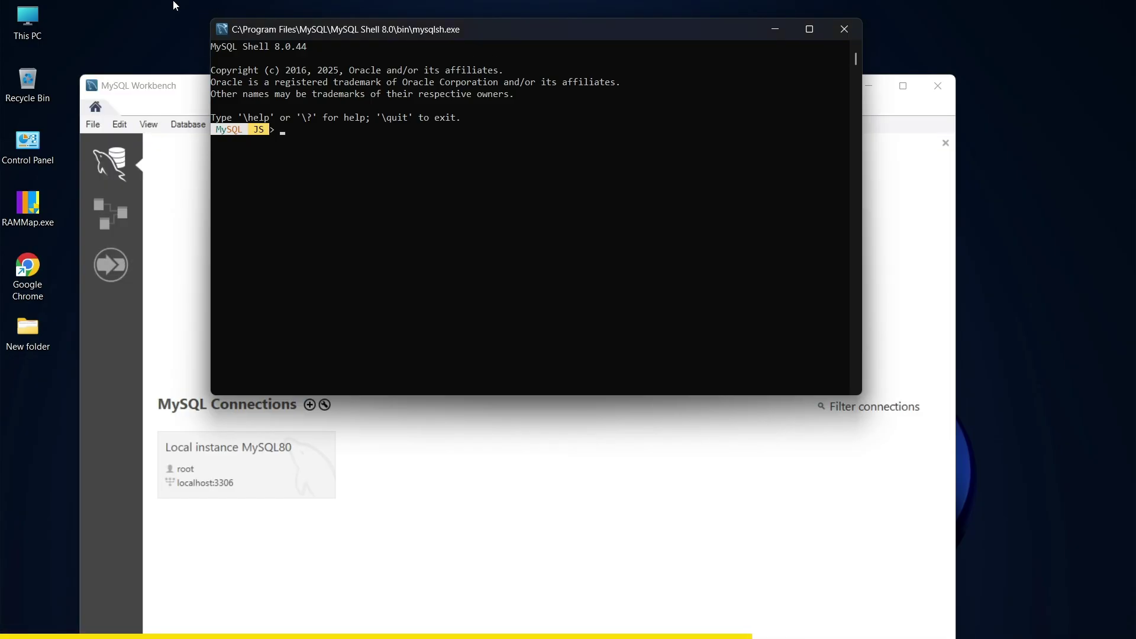
pyautogui.doubleClick(26, 22)
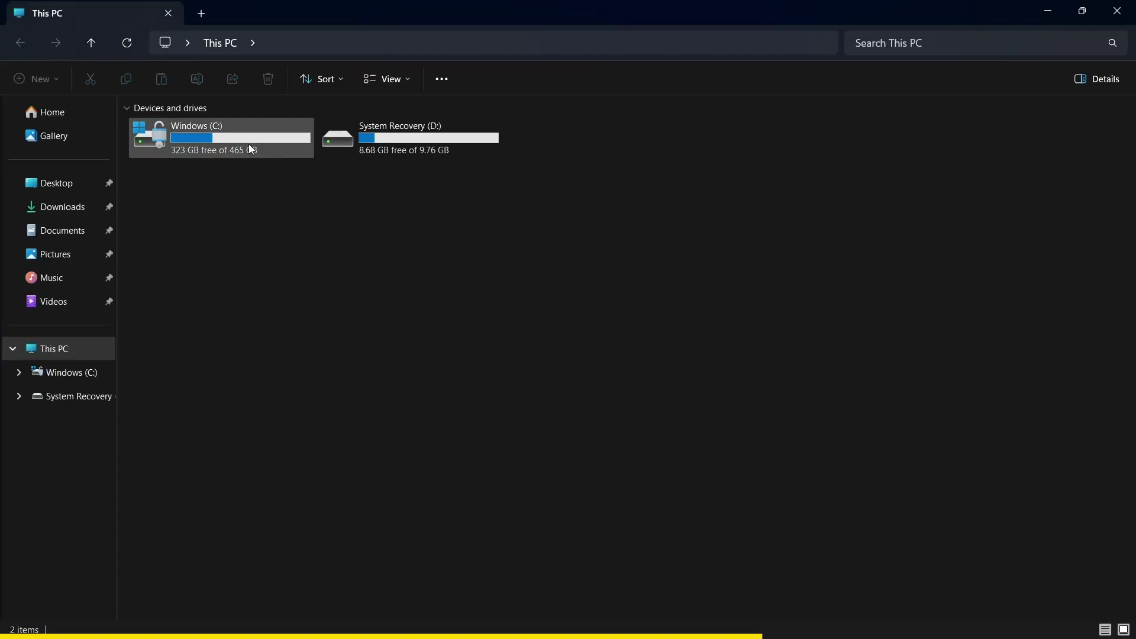
# - Browse File Explorer to C:\Program Files\MySQL\MySQL Server 8.0\bin
pyautogui.doubleClick(250, 145)
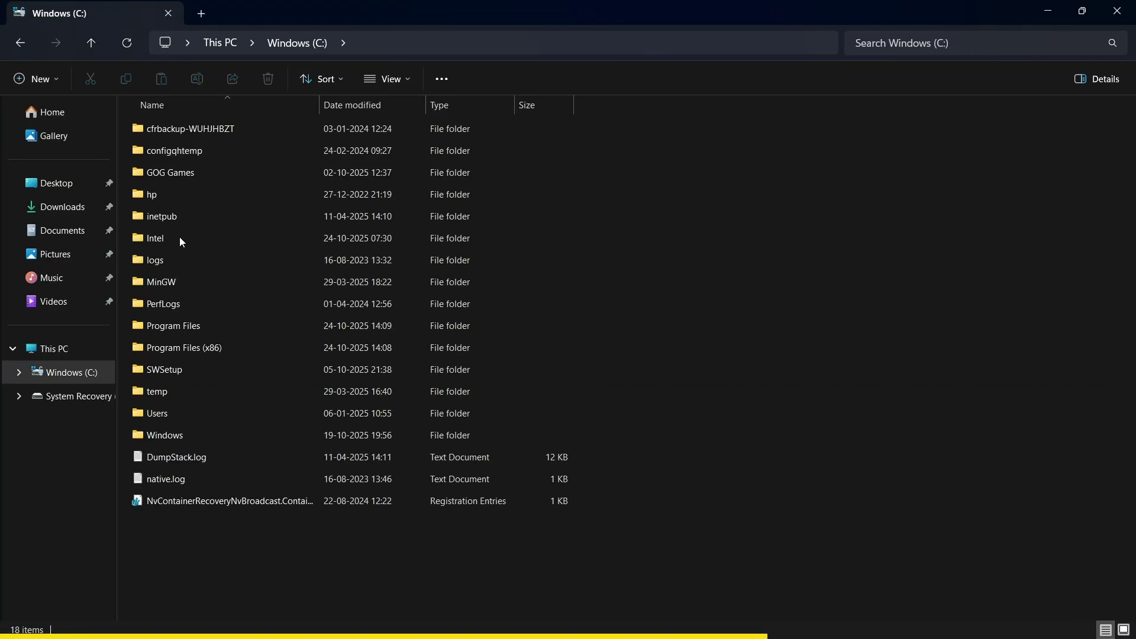
pyautogui.doubleClick(189, 328)
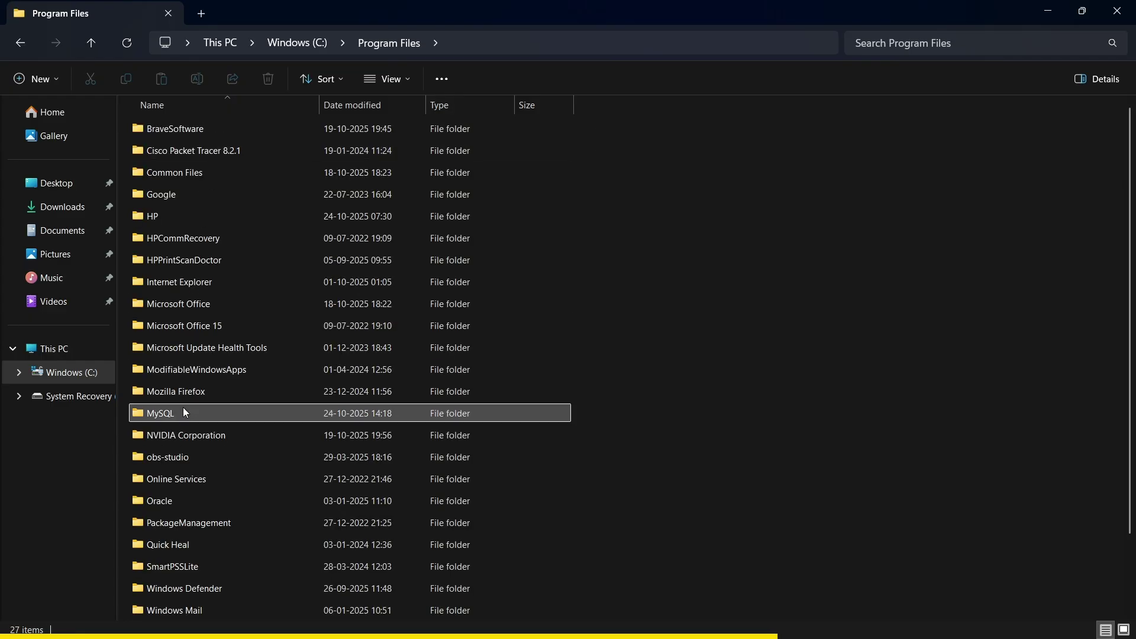
pyautogui.doubleClick(185, 413)
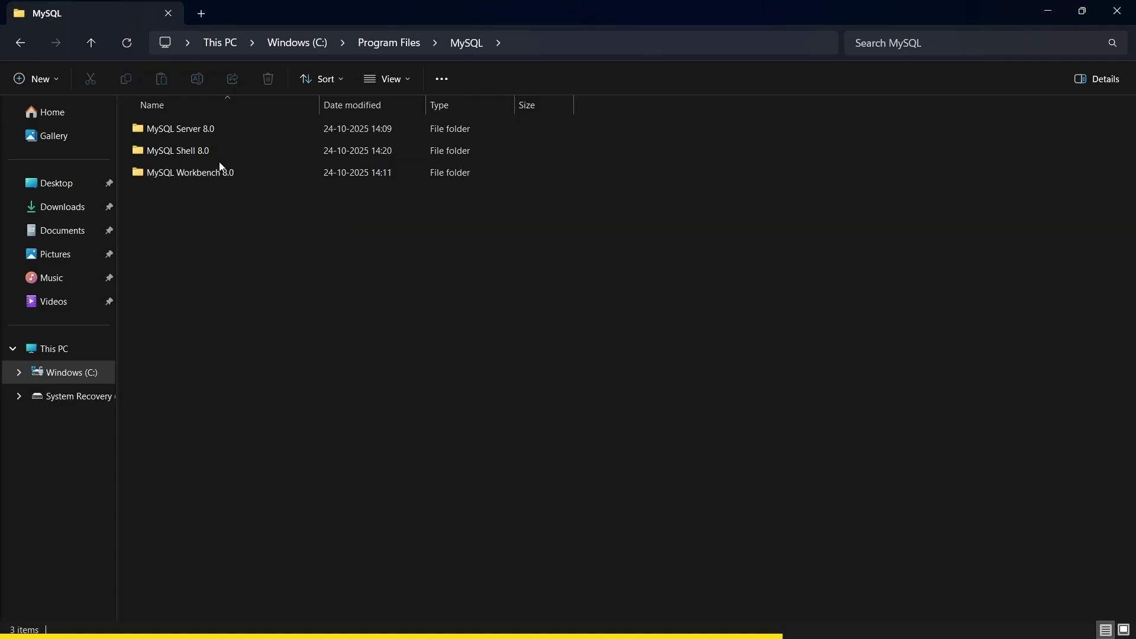
pyautogui.doubleClick(190, 130)
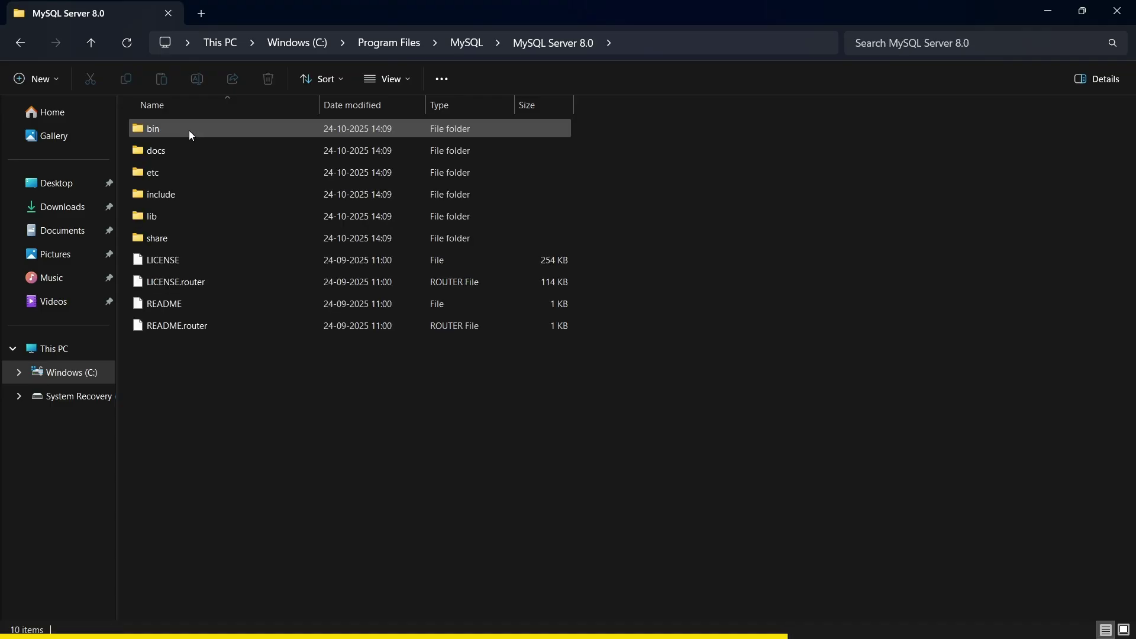
pyautogui.doubleClick(188, 129)
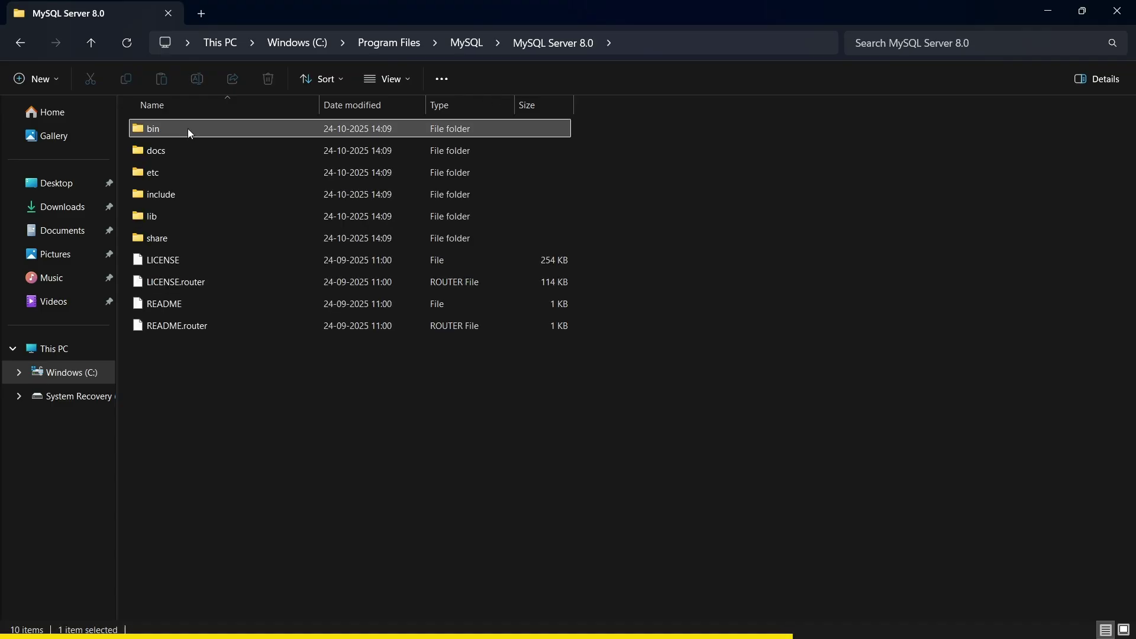
# - Copy the bin folder's full path from the address bar and return to MySQL Server 8.0
pyautogui.click(696, 47)
pyautogui.hotkey('ctrl', 'a')
pyautogui.hotkey('ctrl', 'c')
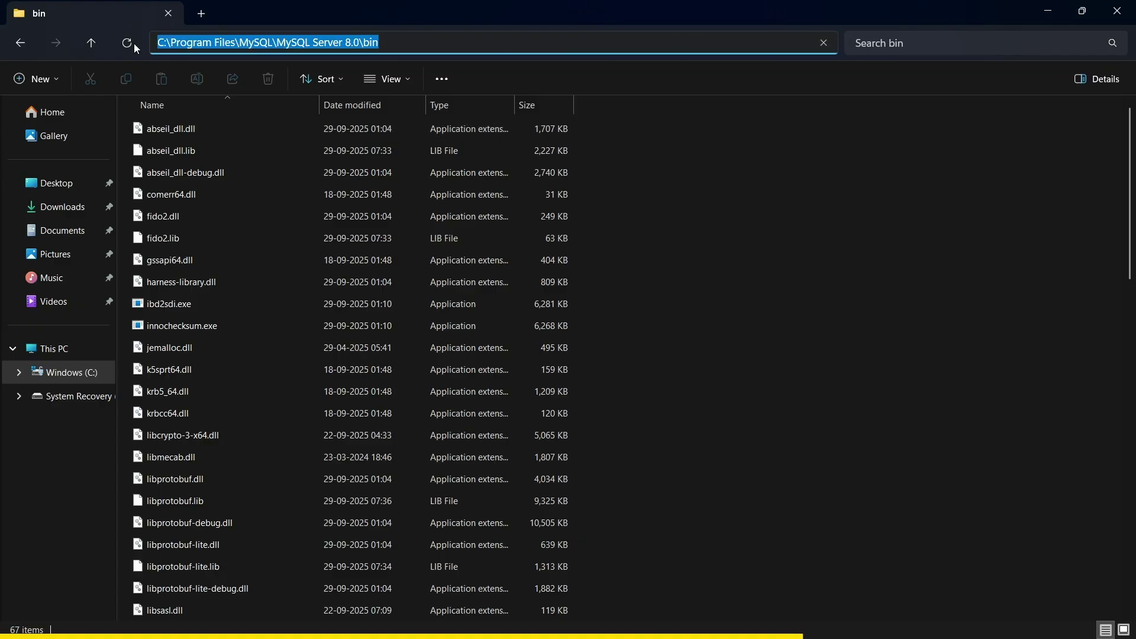
pyautogui.click(20, 44)
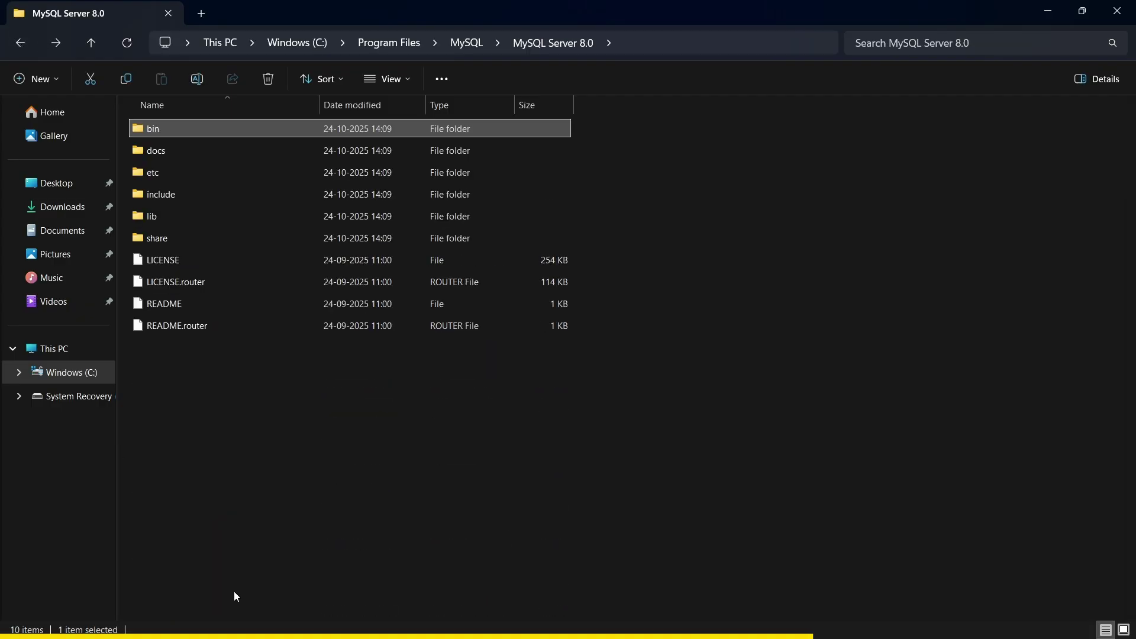
pyautogui.moveTo(172, 630)
pyautogui.click(492, 631)
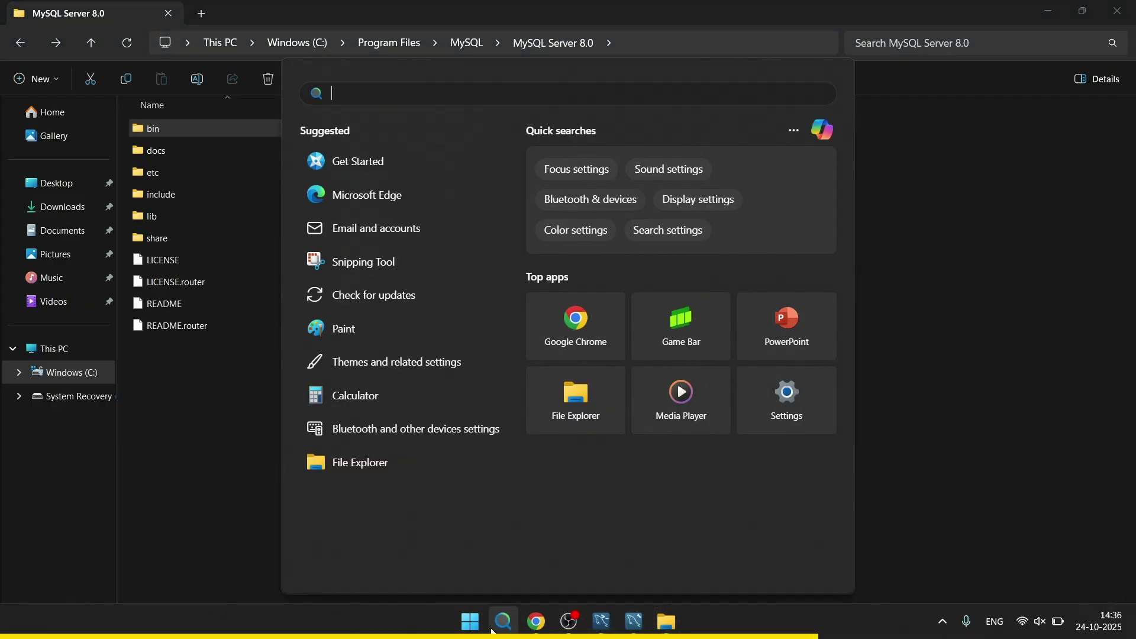
# - Search 'envi' and open the system Path variable for editing in Environment Variables
pyautogui.write('envi')
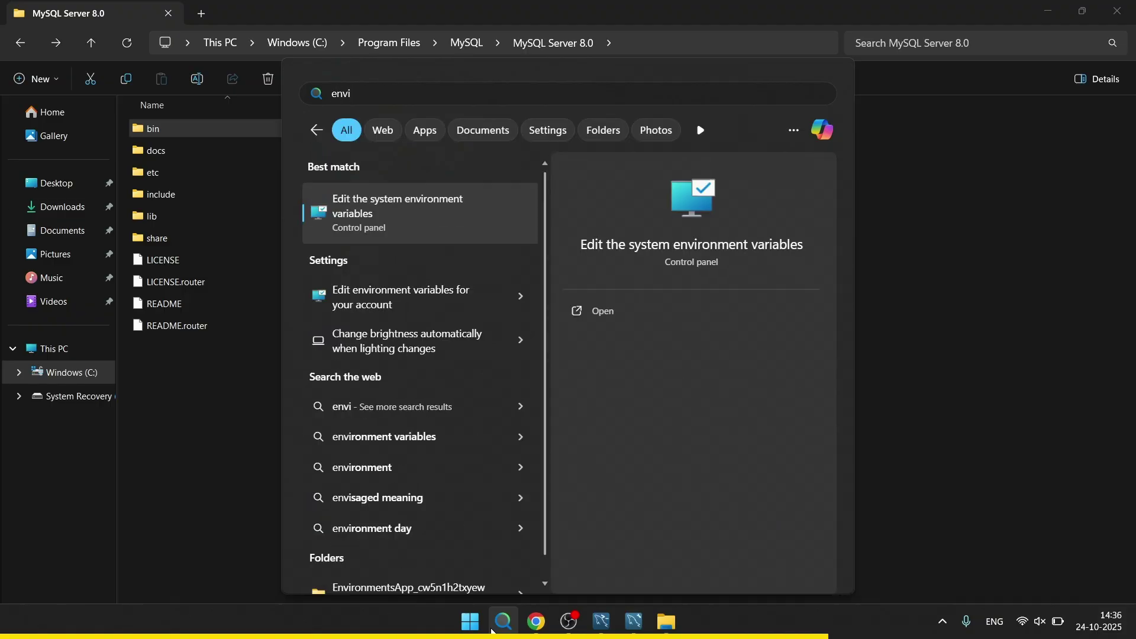
pyautogui.click(416, 220)
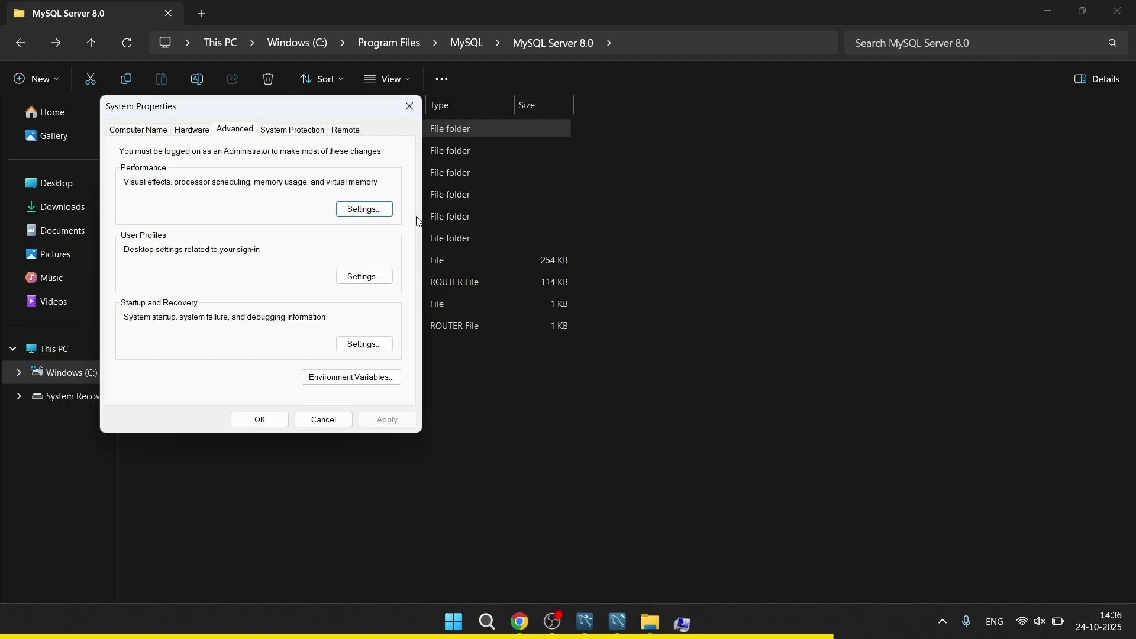
pyautogui.click(333, 383)
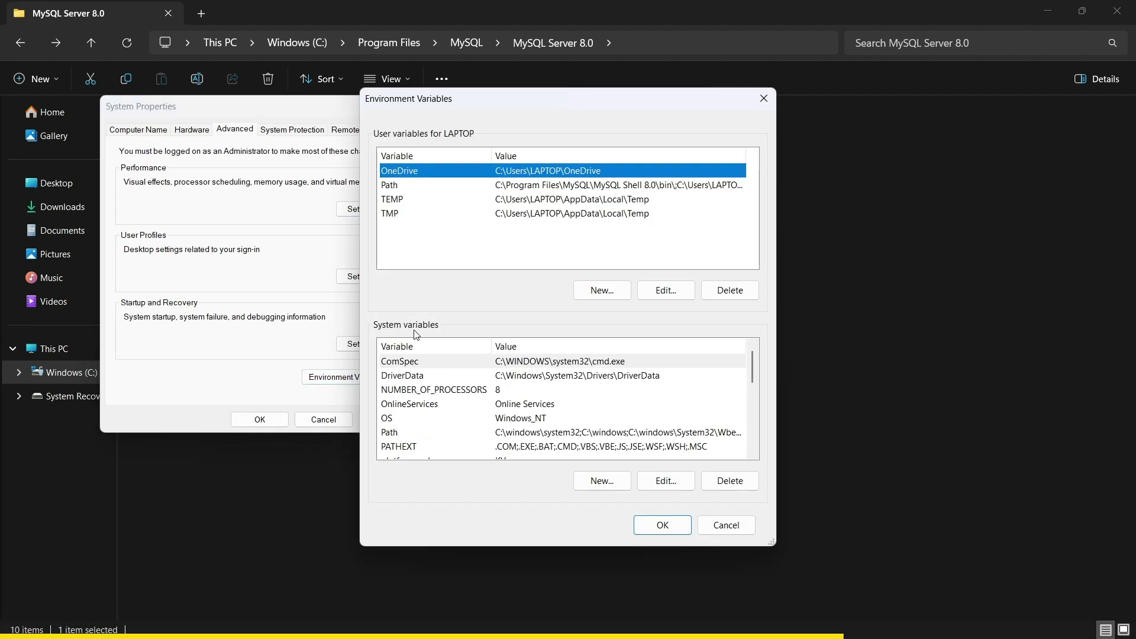
pyautogui.click(418, 418)
pyautogui.click(409, 432)
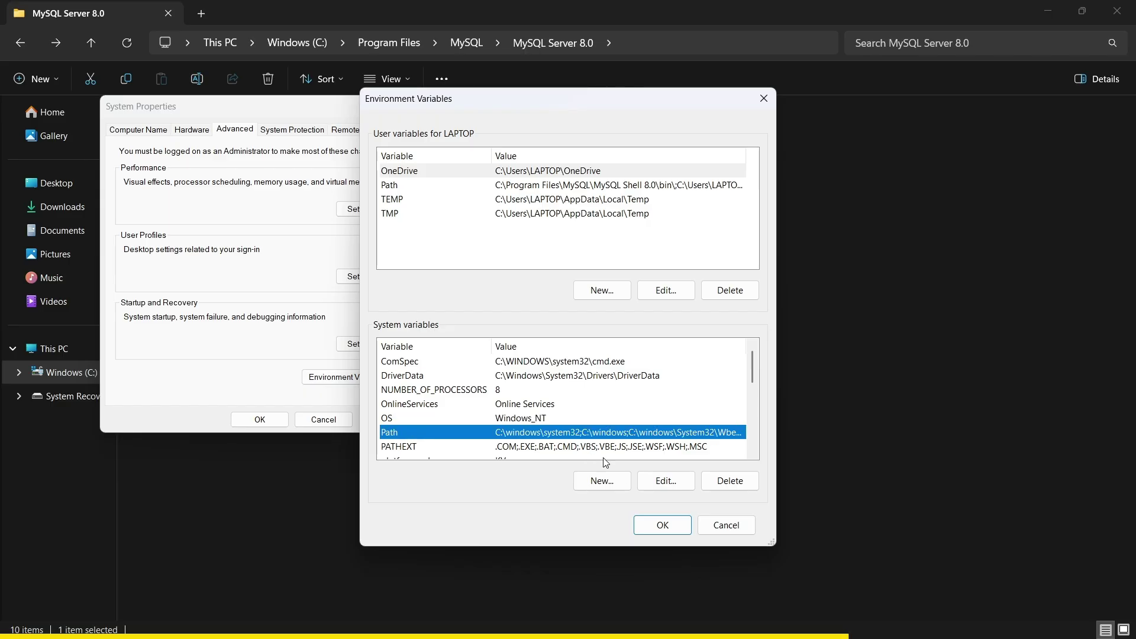
pyautogui.click(668, 481)
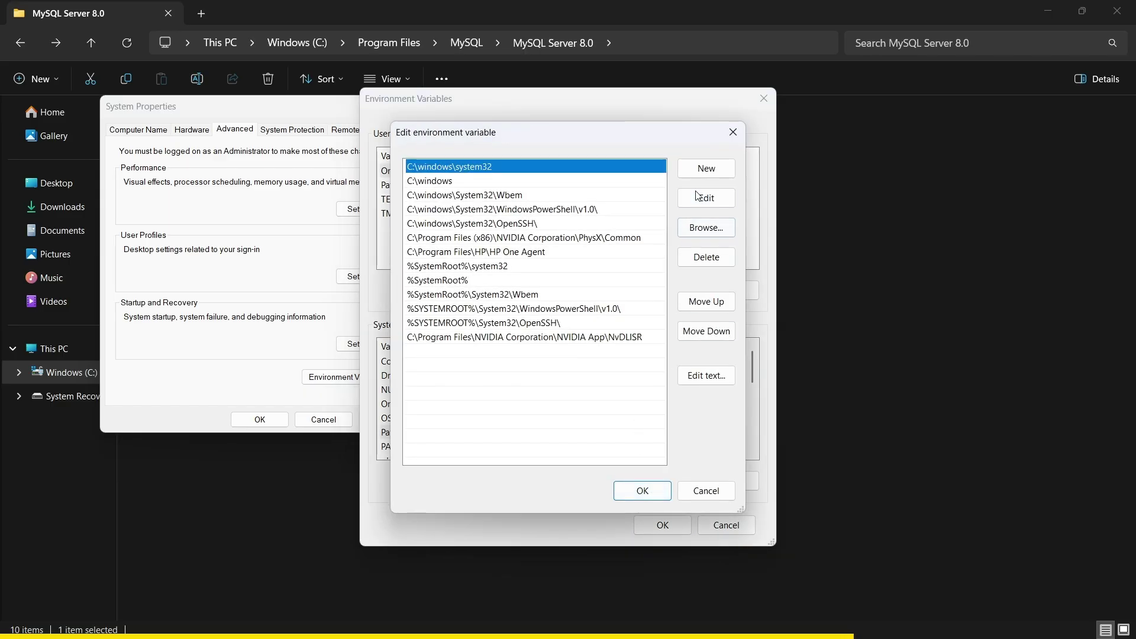
# - Add C:\Program Files\MySQL\MySQL Server 8.0\bin as a new Path entry and confirm all dialogs
pyautogui.click(707, 169)
pyautogui.hotkey('ctrl', 'v')
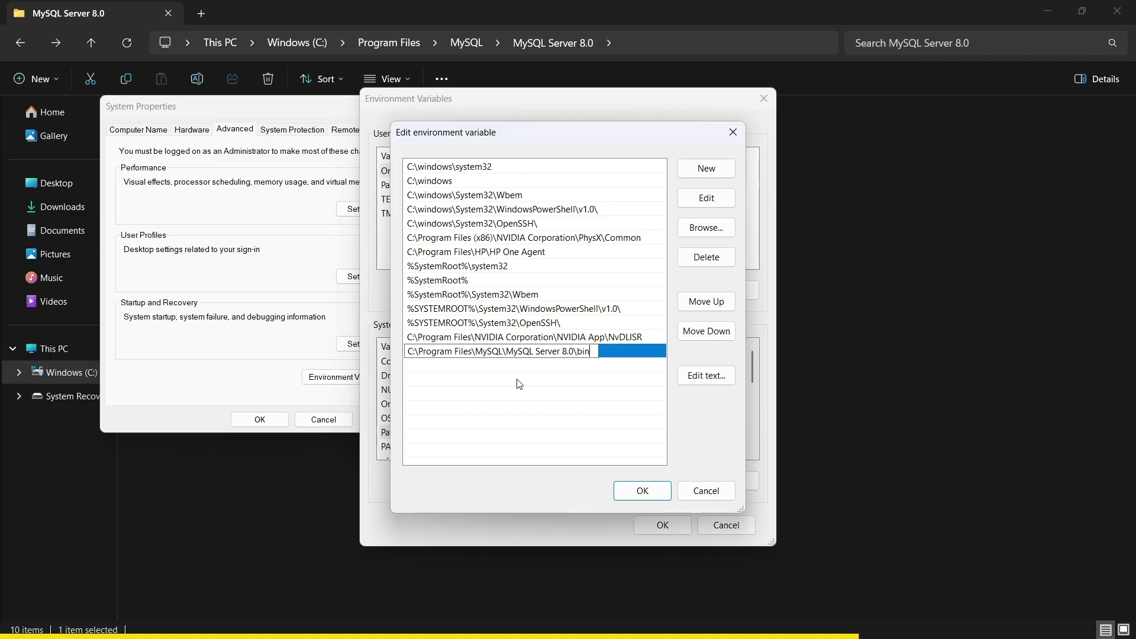
pyautogui.click(643, 491)
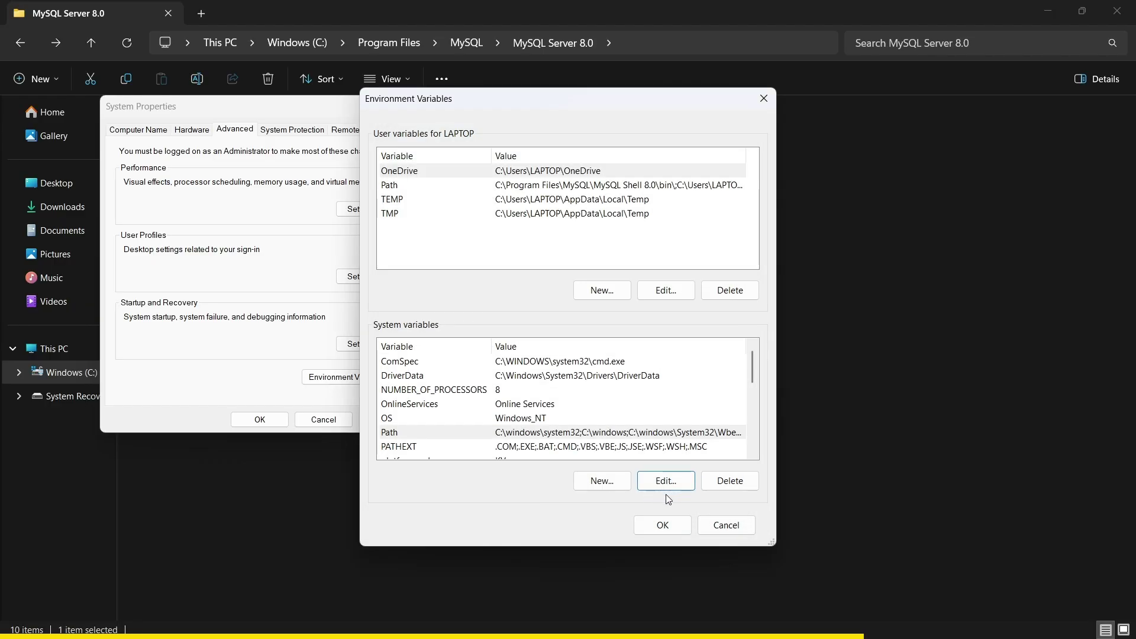
pyautogui.click(662, 525)
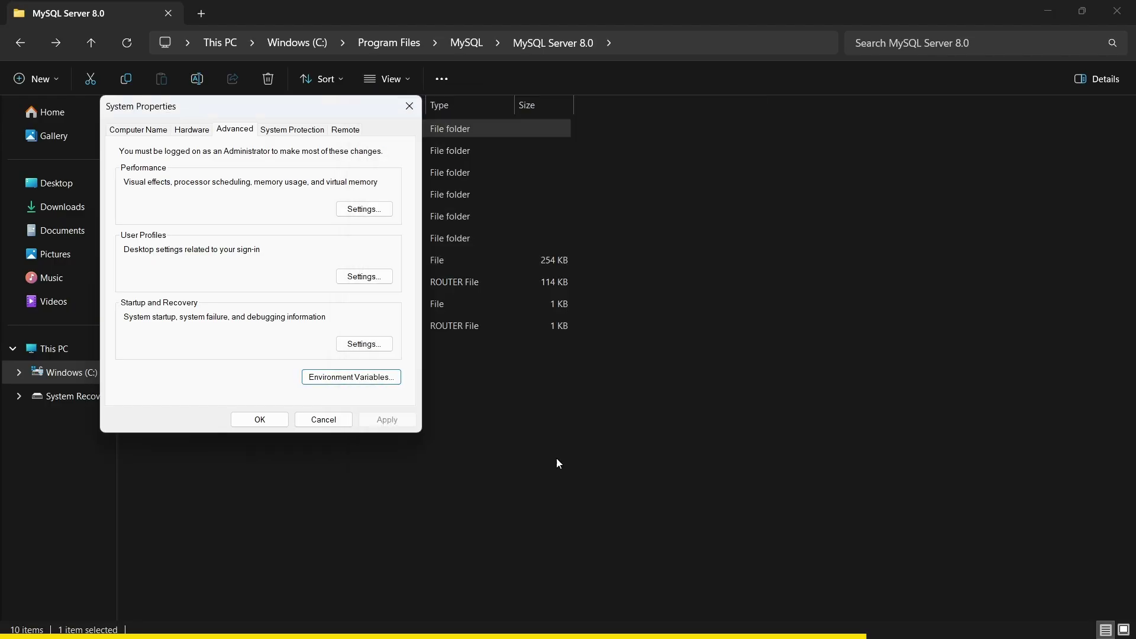
pyautogui.click(260, 419)
pyautogui.press('super+d')
pyautogui.press('super')
# - Search 'cmd' in Start and launch Command Prompt
pyautogui.write('cms')
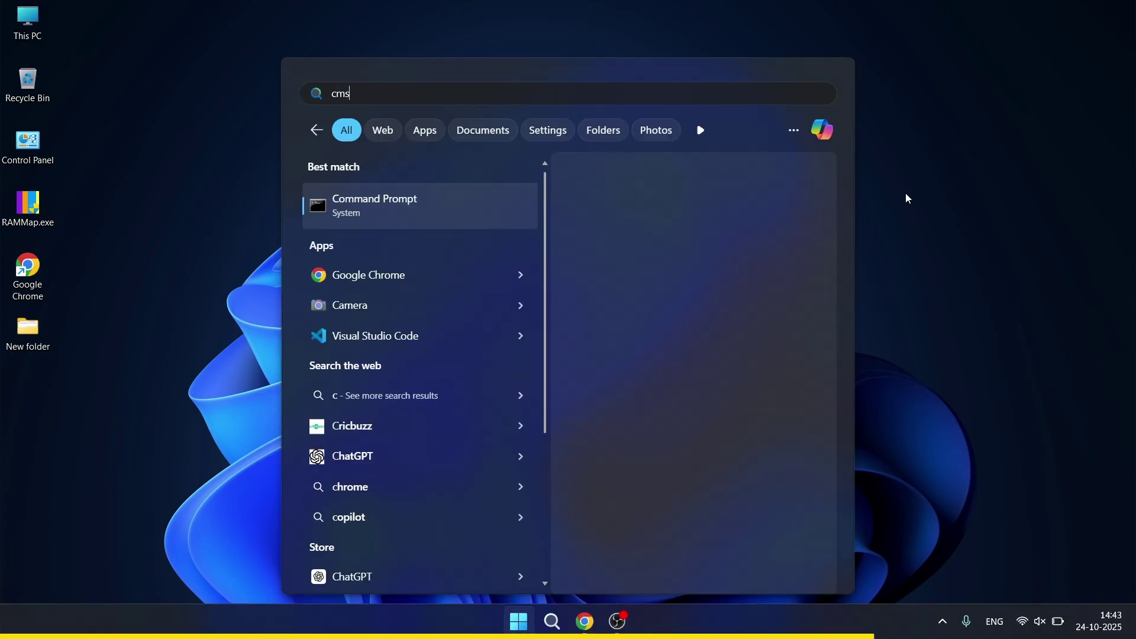
pyautogui.press('BackSpace')
pyautogui.write('d')
pyautogui.press('Return')
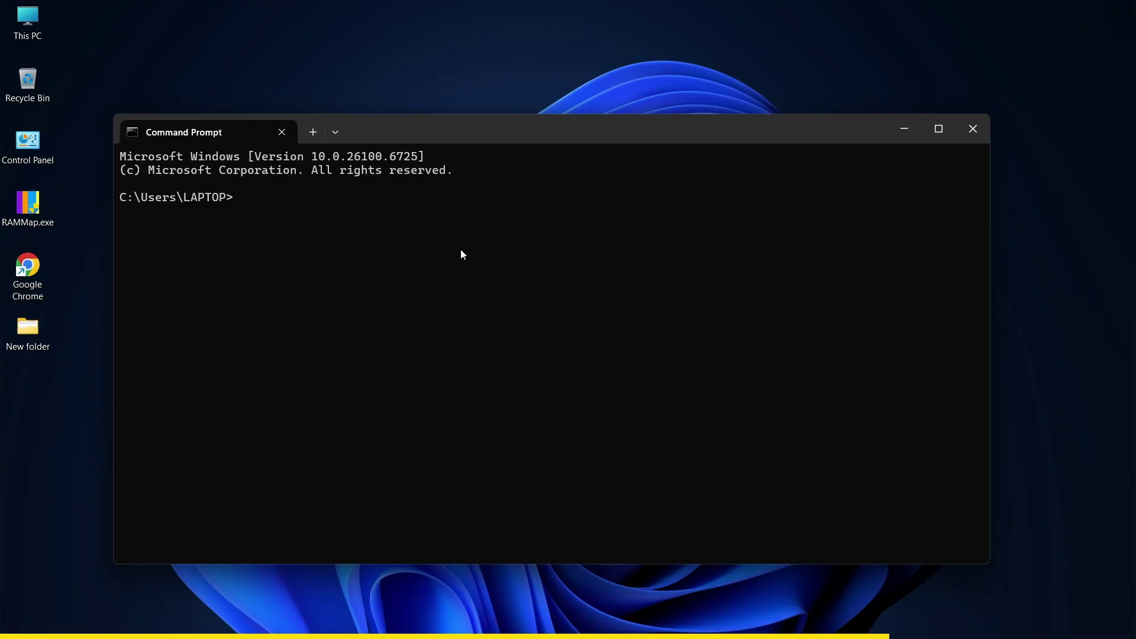
# - Run mysql --version, confirming Ver 8.0.44 for Win64, then close the console
pyautogui.write('mysql --version')
pyautogui.press('Return')
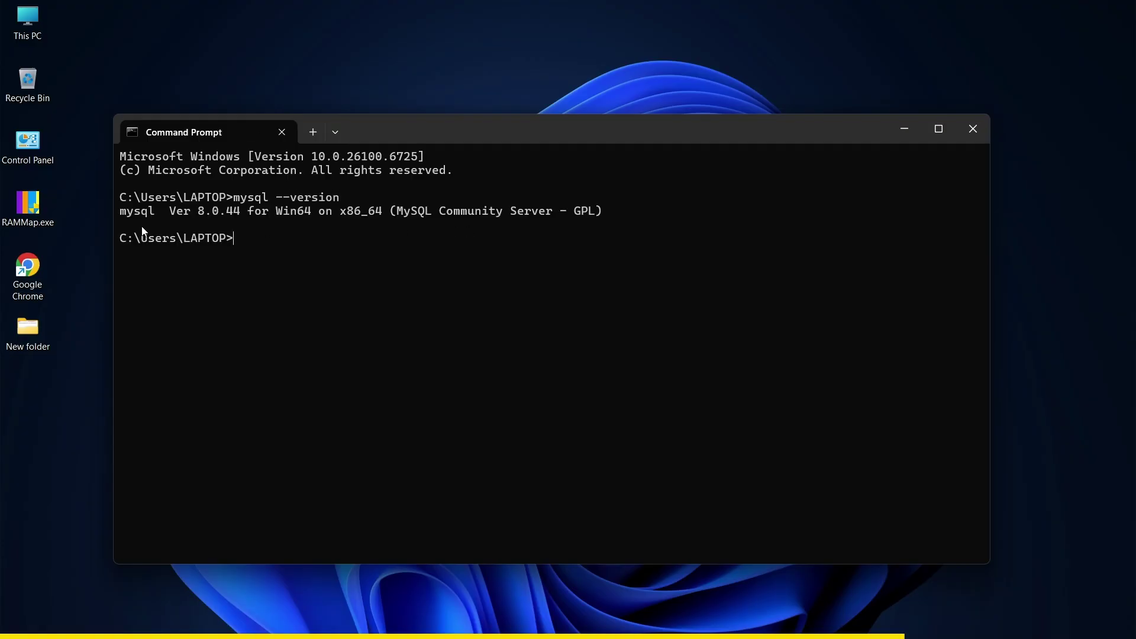
pyautogui.moveTo(119, 212); pyautogui.dragTo(601, 215)
pyautogui.hotkey('ctrl', 'c')
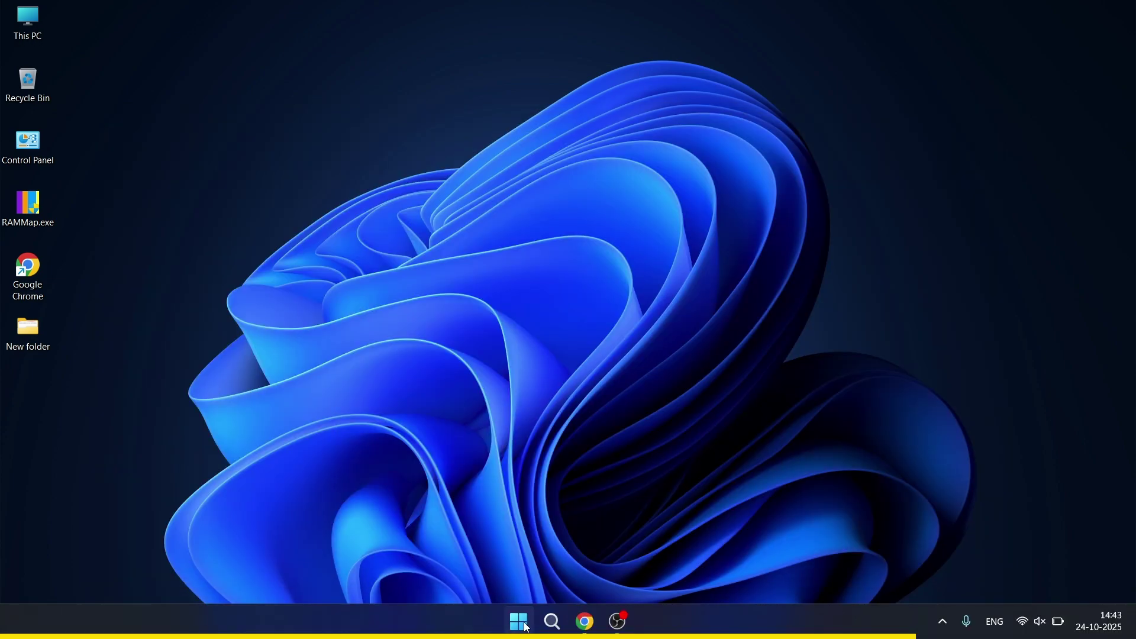
pyautogui.click(519, 622)
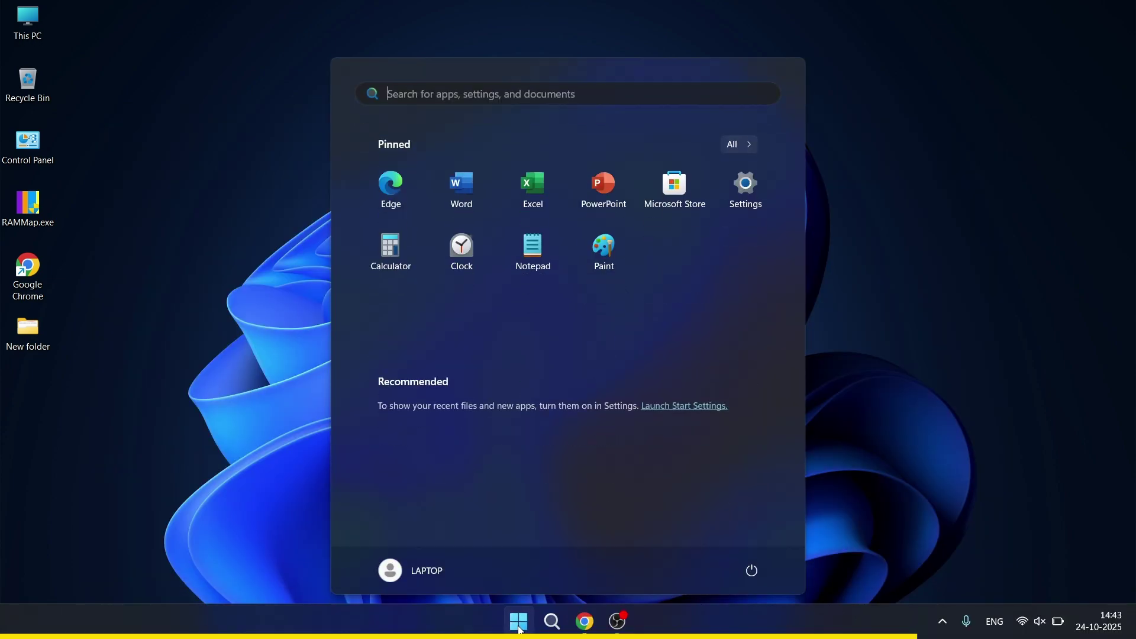
# - From All apps, expand the MySQL folder and launch MySQL 8.0 Command Line Client
pyautogui.click(740, 145)
pyautogui.scroll(-10, 447, 232)
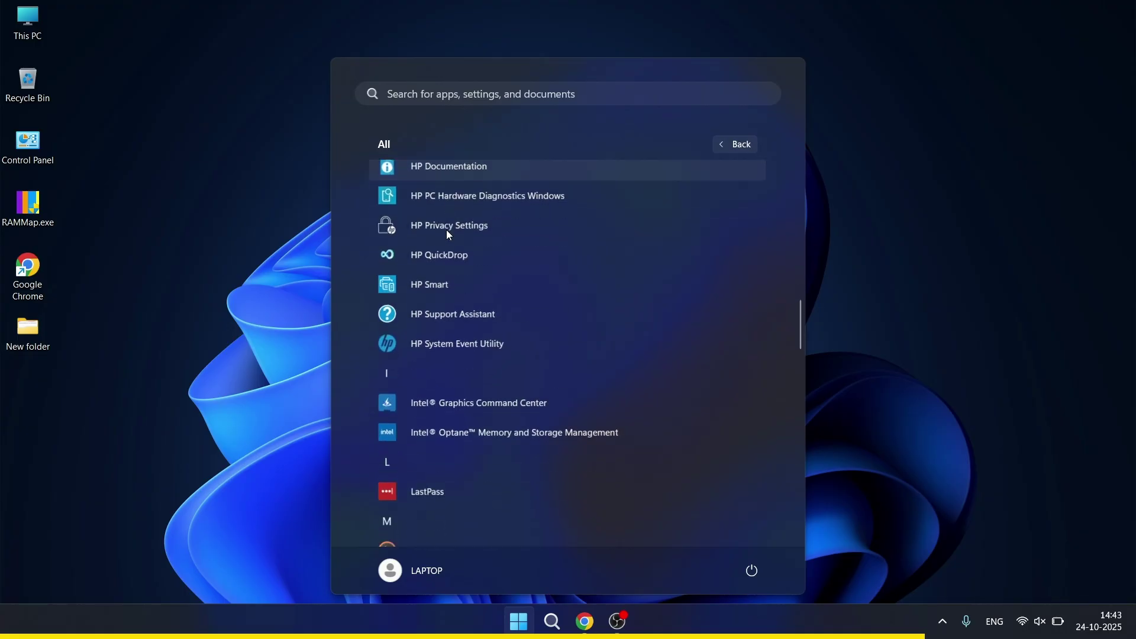
pyautogui.scroll(-4, 449, 235)
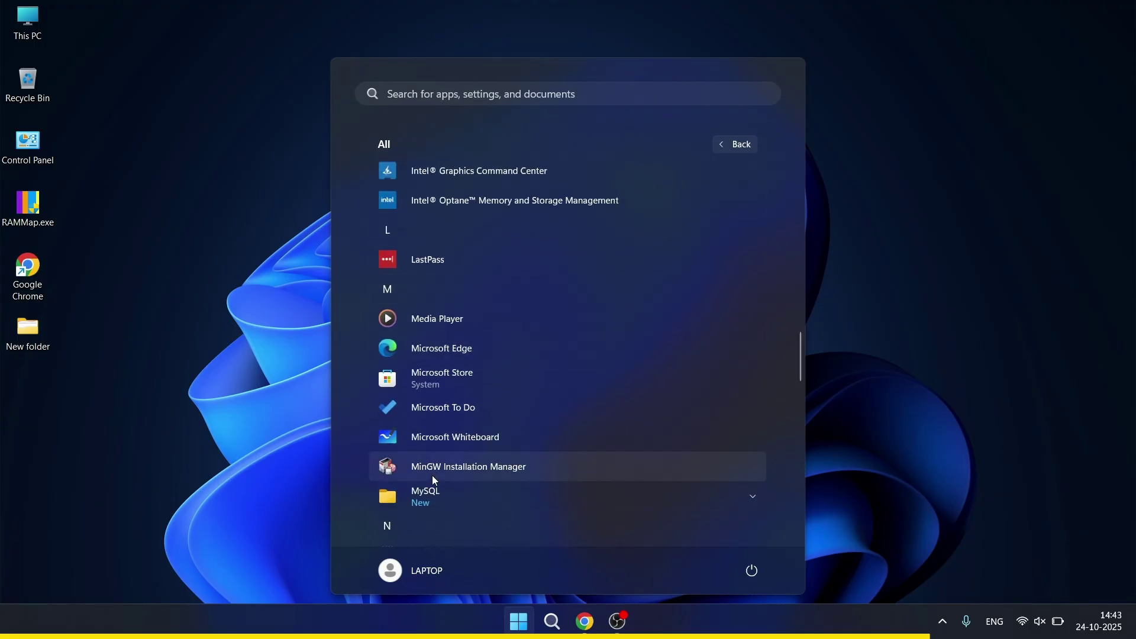
pyautogui.scroll(-3, 458, 335)
pyautogui.click(446, 317)
pyautogui.scroll(-2, 470, 245)
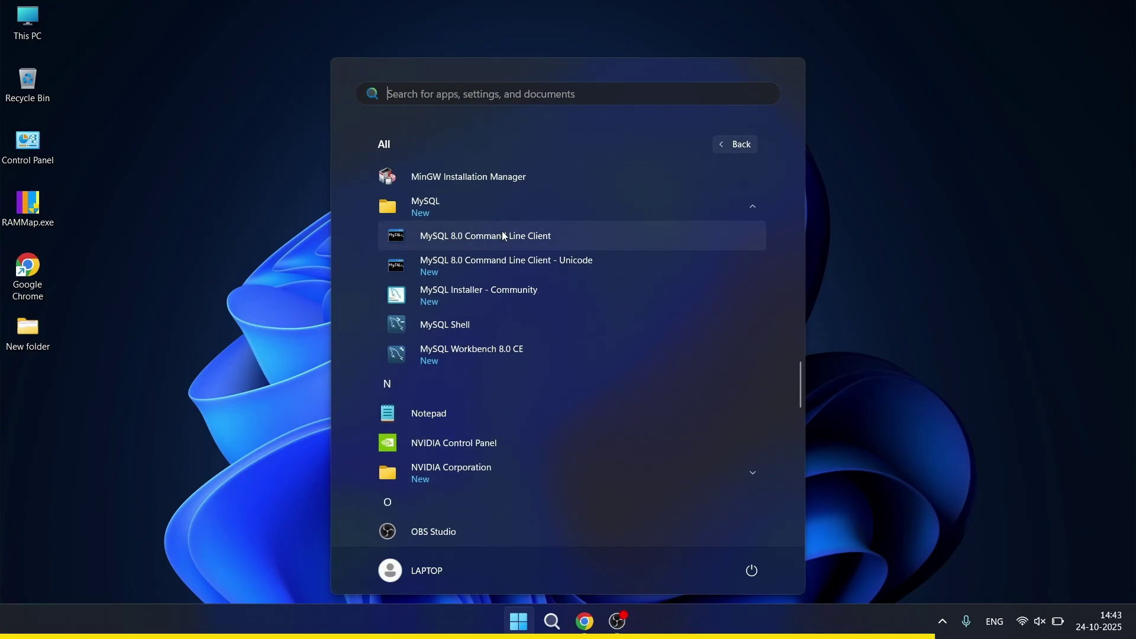
pyautogui.click(559, 245)
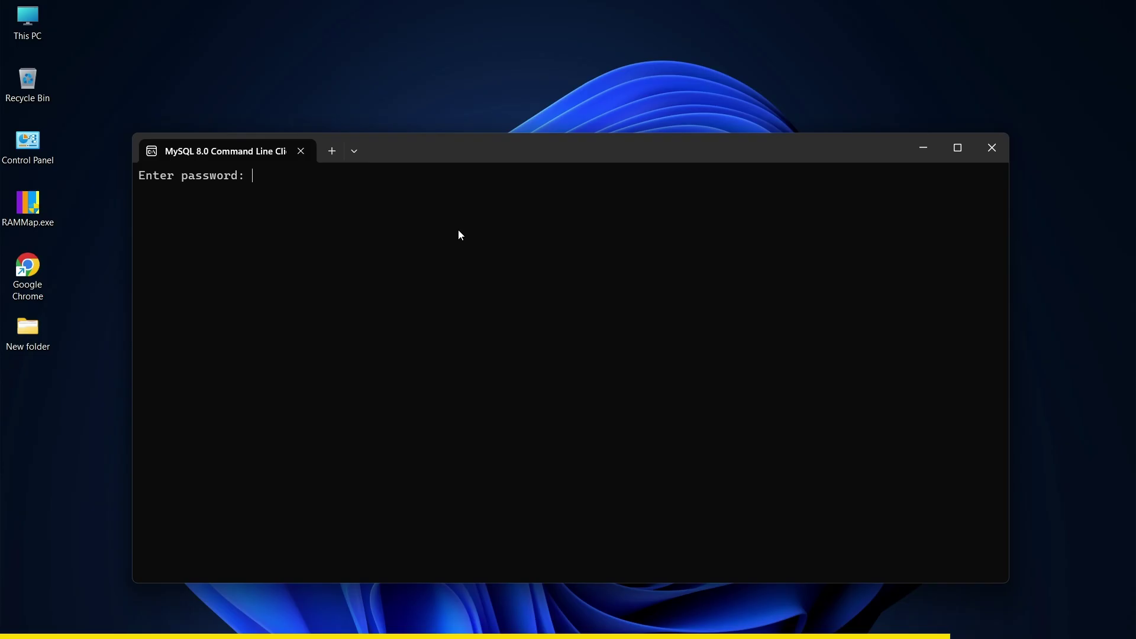
# - Log in with the root password and list existing databases with SHOW DATABASES;
pyautogui.write('*********')
pyautogui.press('Return')
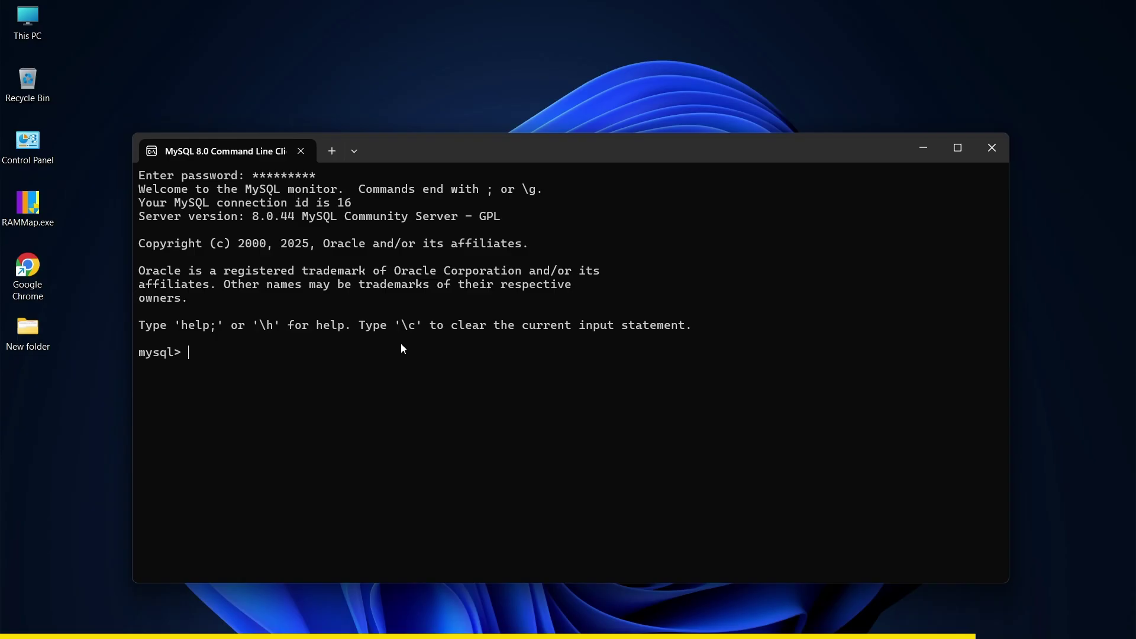
pyautogui.write('show databases')
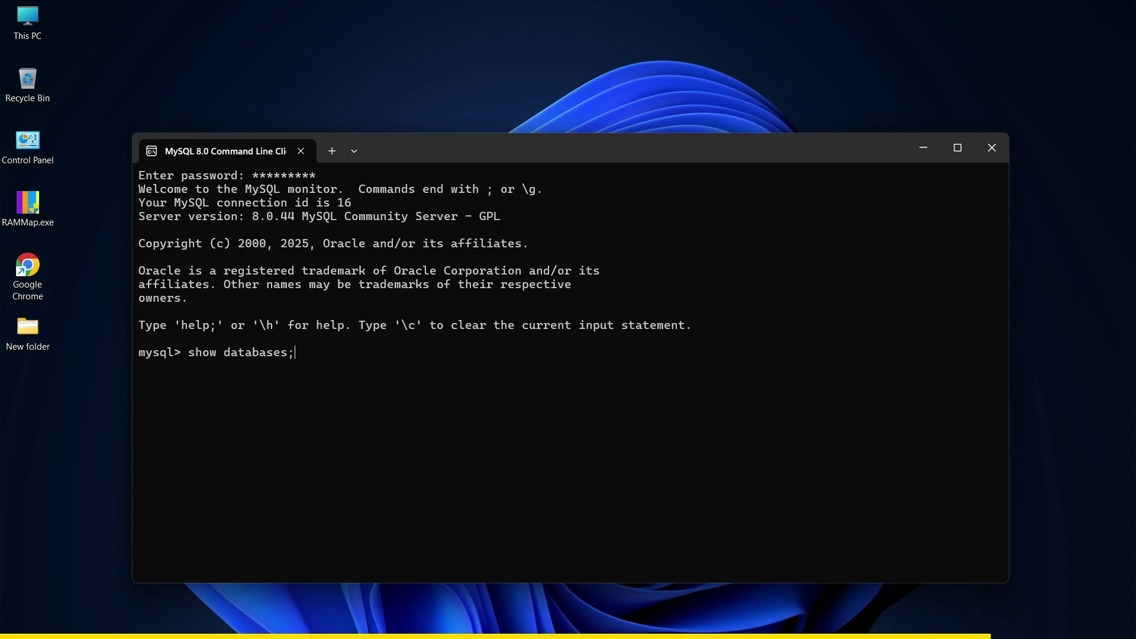
pyautogui.write(';')
pyautogui.press('Return')
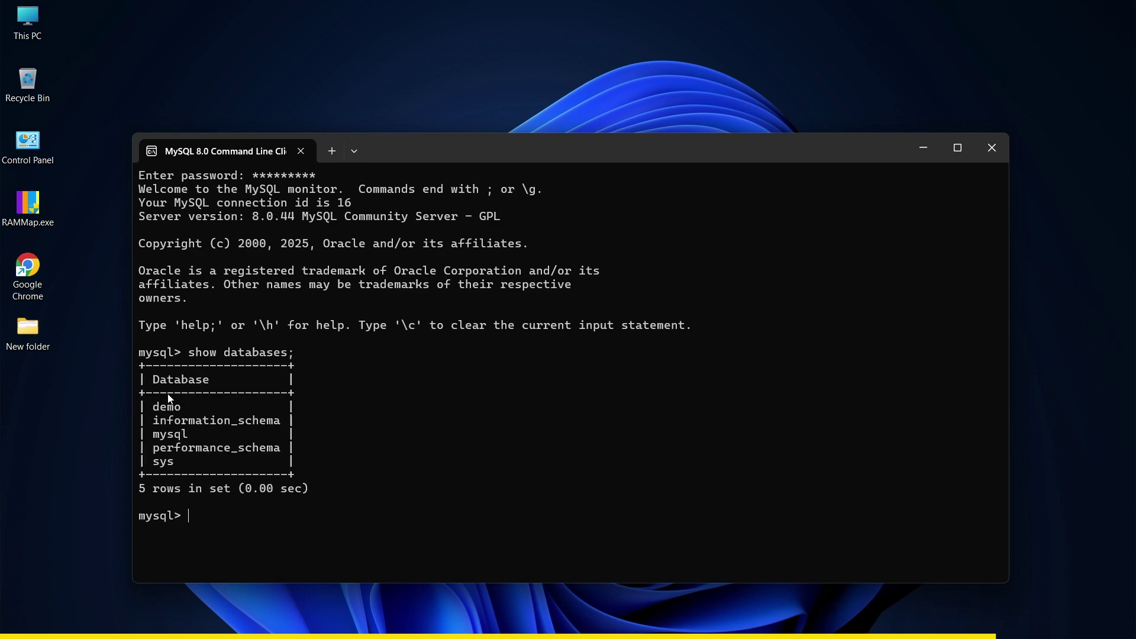
pyautogui.moveTo(159, 394); pyautogui.dragTo(206, 467)
pyautogui.hotkey('ctrl', 'c')
# - Create a new database named test with CREATE DATABASE test;
pyautogui.write('crear')
pyautogui.write('e ')
pyautogui.write('data')
pyautogui.write('bsae')
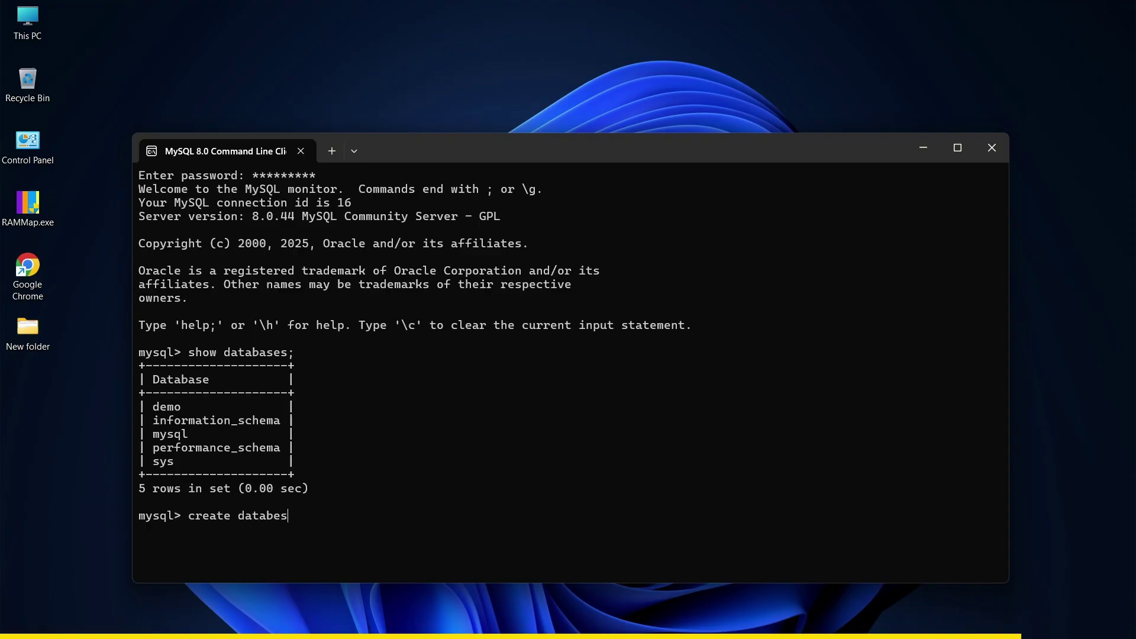
pyautogui.press('BackSpace')
pyautogui.press('BackSpace')
pyautogui.press('BackSpace')
pyautogui.write('test;')
pyautogui.press('Return')
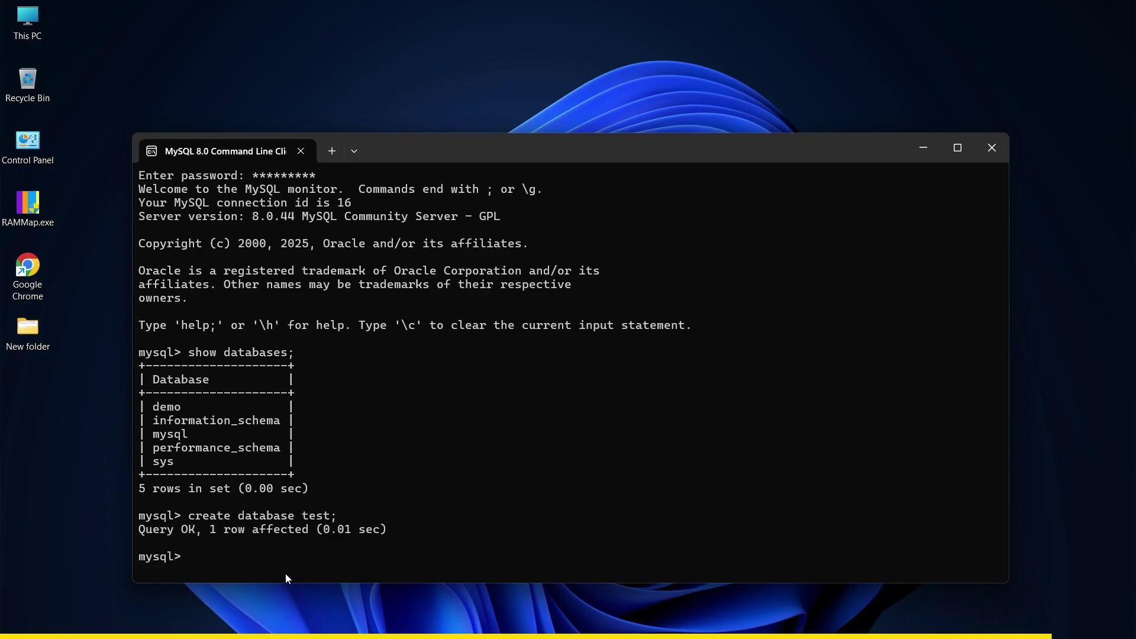
pyautogui.moveTo(180, 534); pyautogui.dragTo(346, 548)
pyautogui.click(349, 549)
# - Rerun SHOW DATABASES; and confirm test appears among the six databases
pyautogui.press('Up')
pyautogui.press('Up')
pyautogui.press('Return')
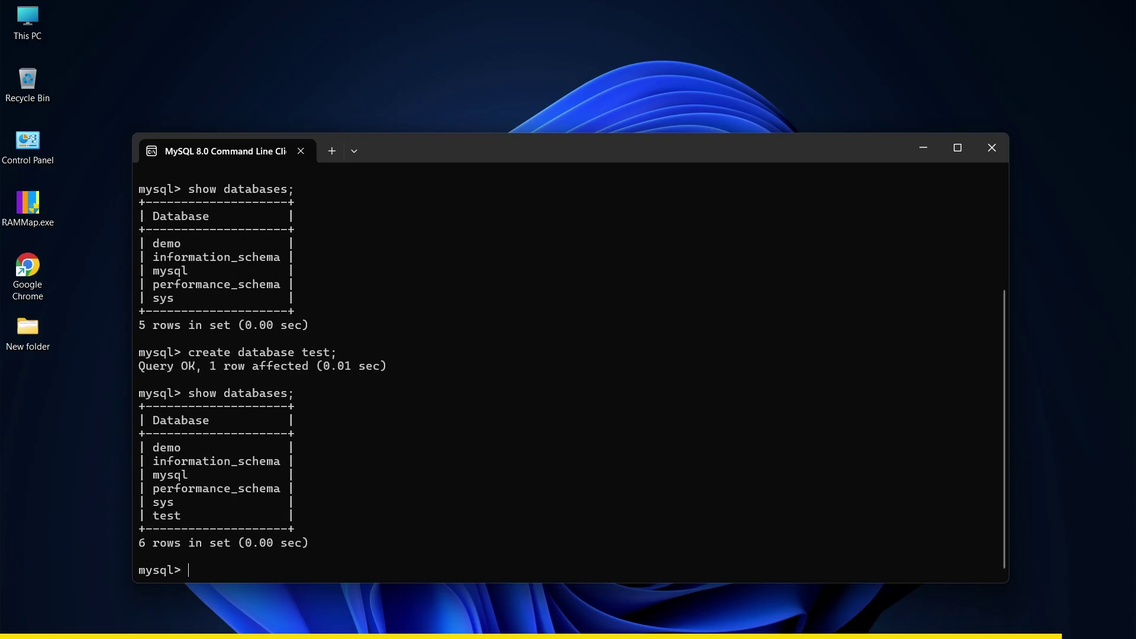
pyautogui.moveTo(161, 520); pyautogui.dragTo(168, 520)
pyautogui.moveTo(181, 243); pyautogui.dragTo(203, 309)
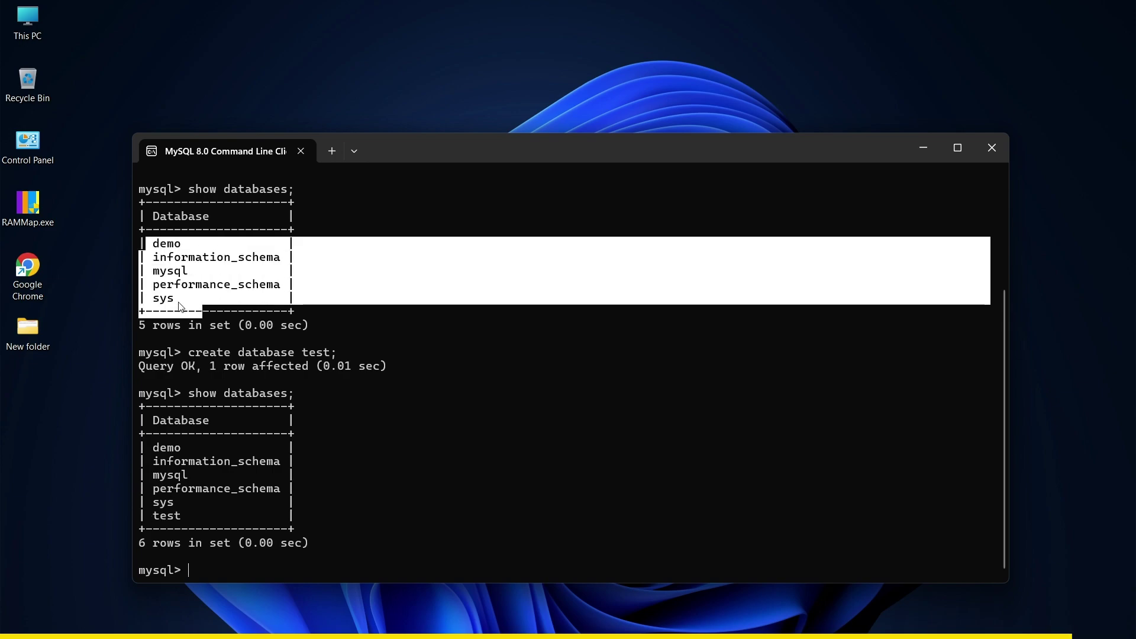
pyautogui.click(171, 425)
pyautogui.moveTo(158, 444); pyautogui.dragTo(181, 520)
pyautogui.click(154, 523)
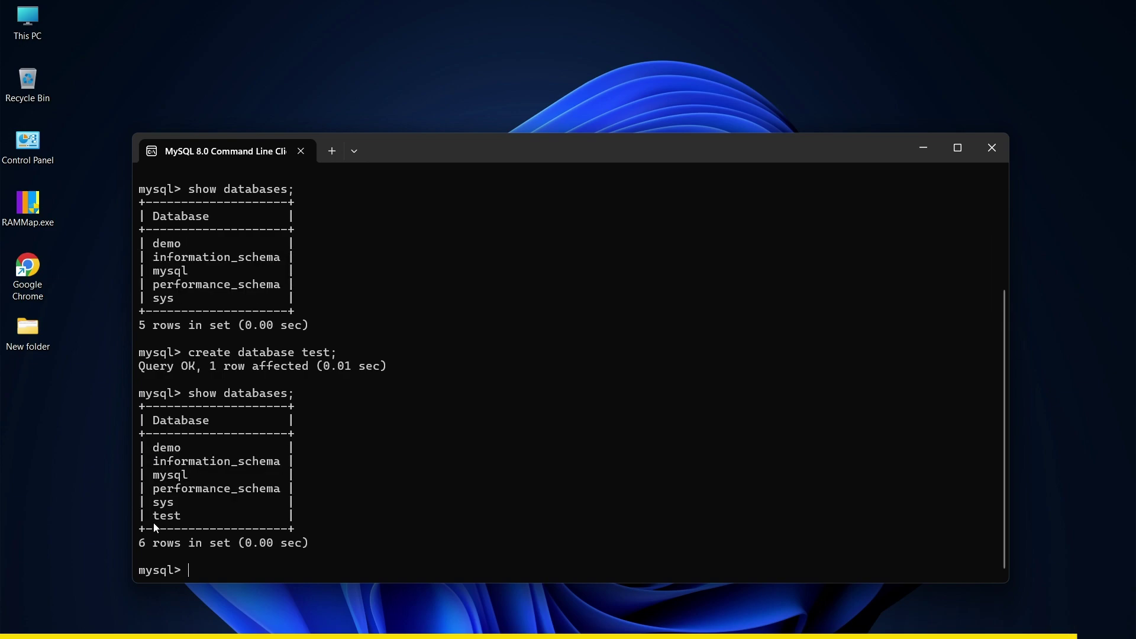
pyautogui.click(372, 480)
pyautogui.scroll(4, 420, 473)
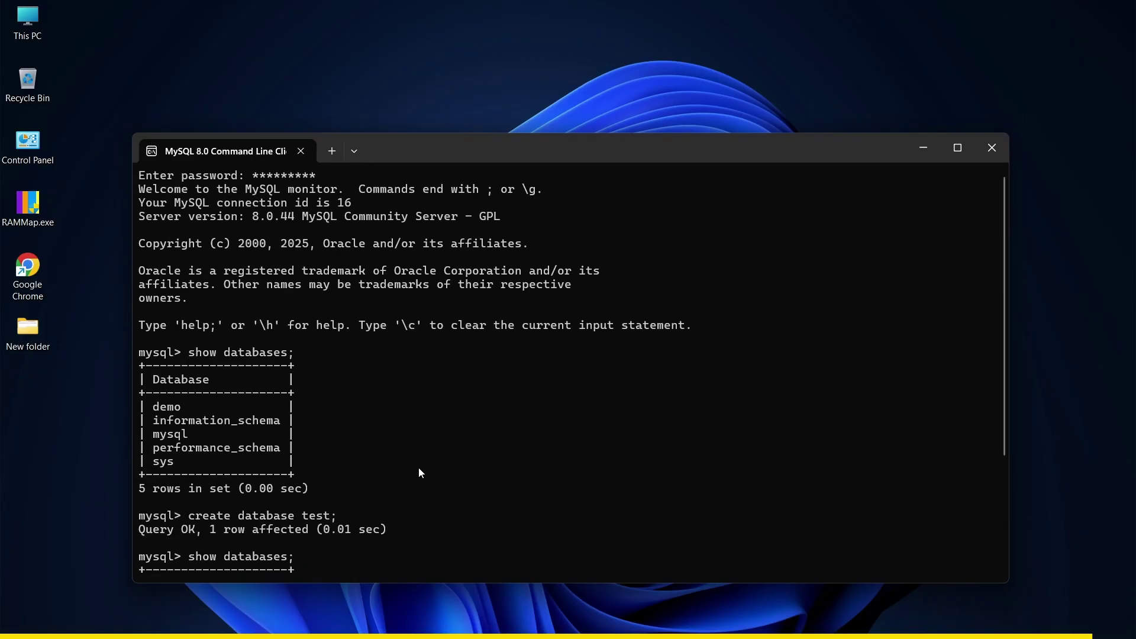